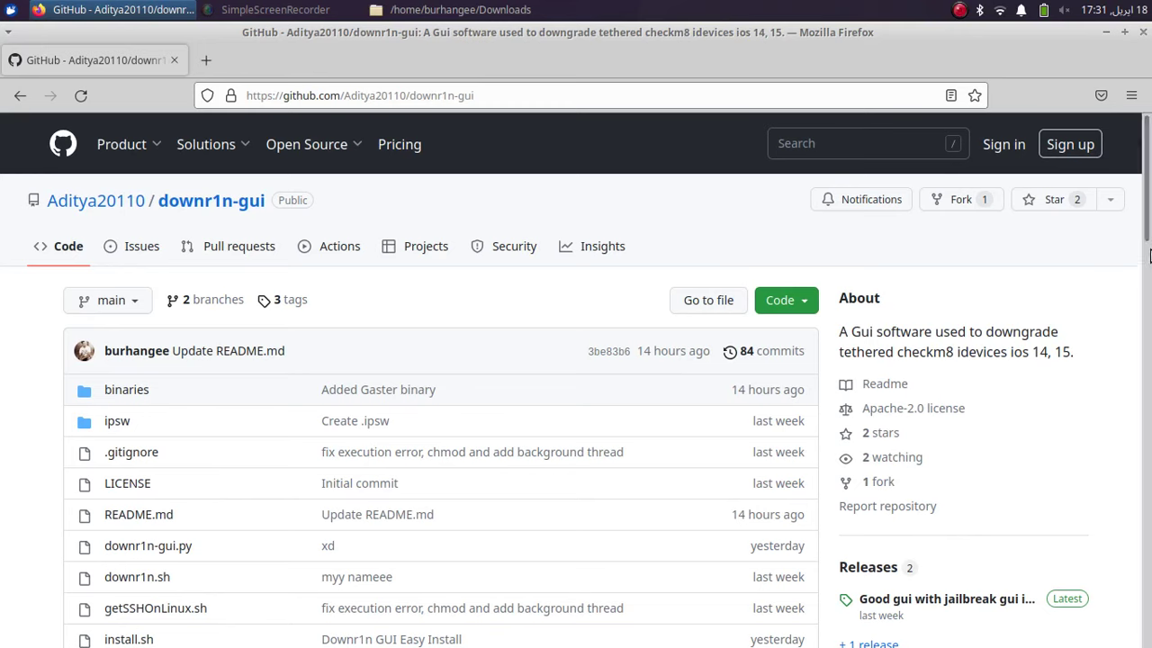
Download the downr1n-gui repository as a ZIP from GitHub and open the Downloads folder.
mouse_move(1148, 216)
left_mouse_down()
mouse_move(1148, 391)
mouse_move(1141, 212)
left_mouse_up()
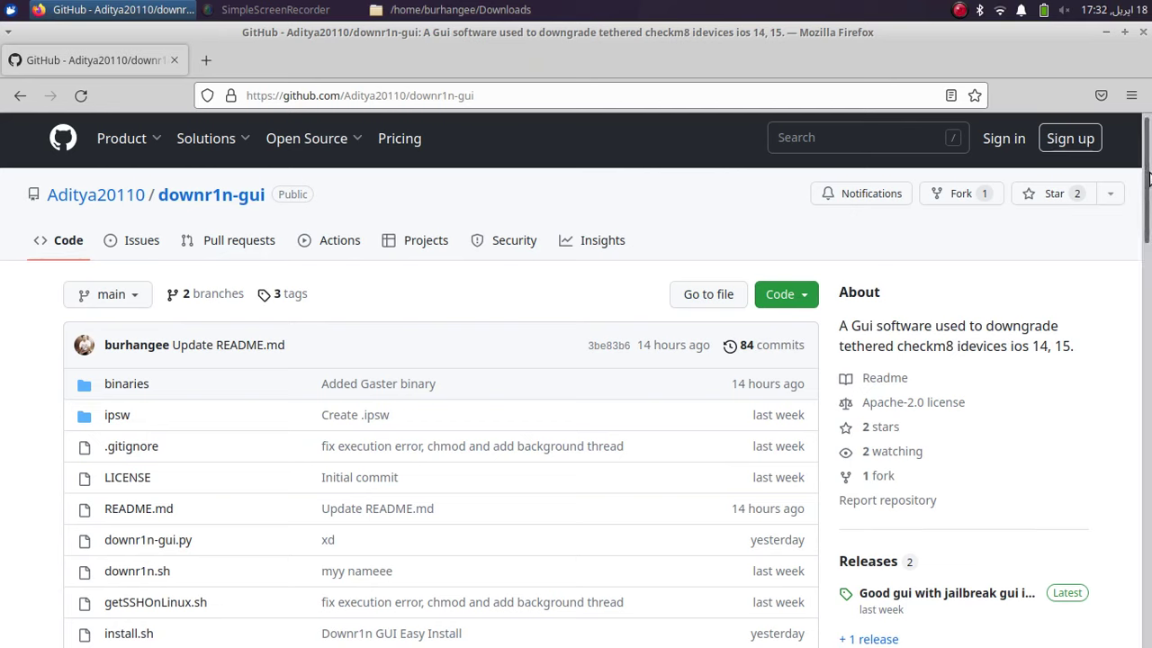
left_click_drag(1147, 180, 1147, 483)
key("alt+Left")
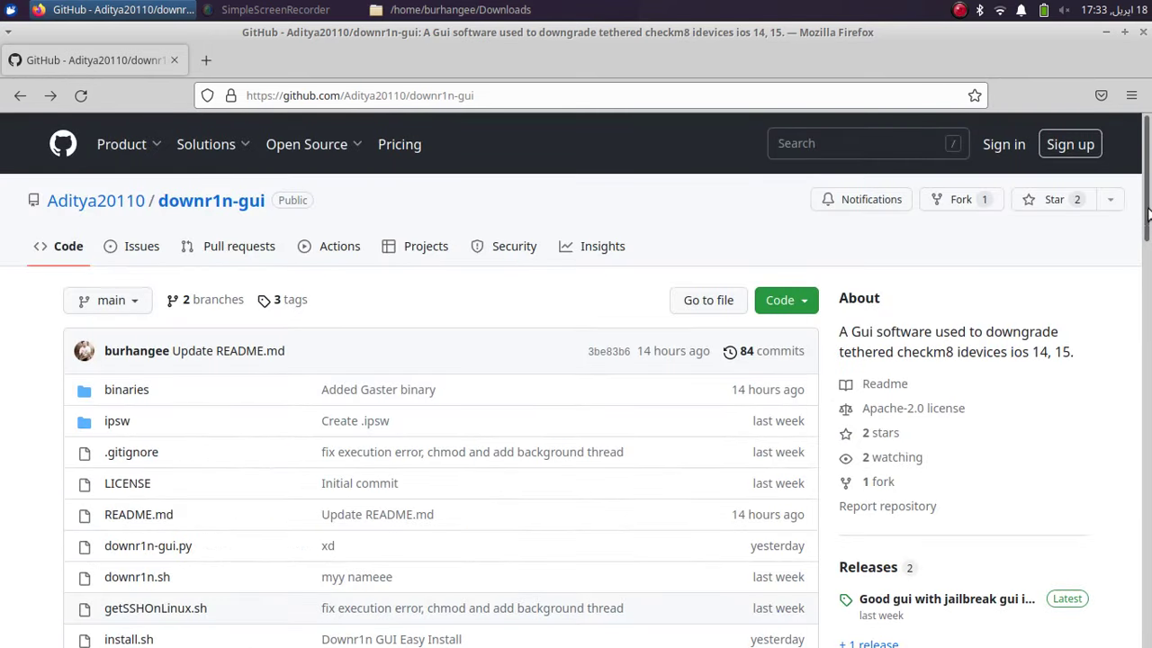
left_click_drag(1148, 216, 1148, 285)
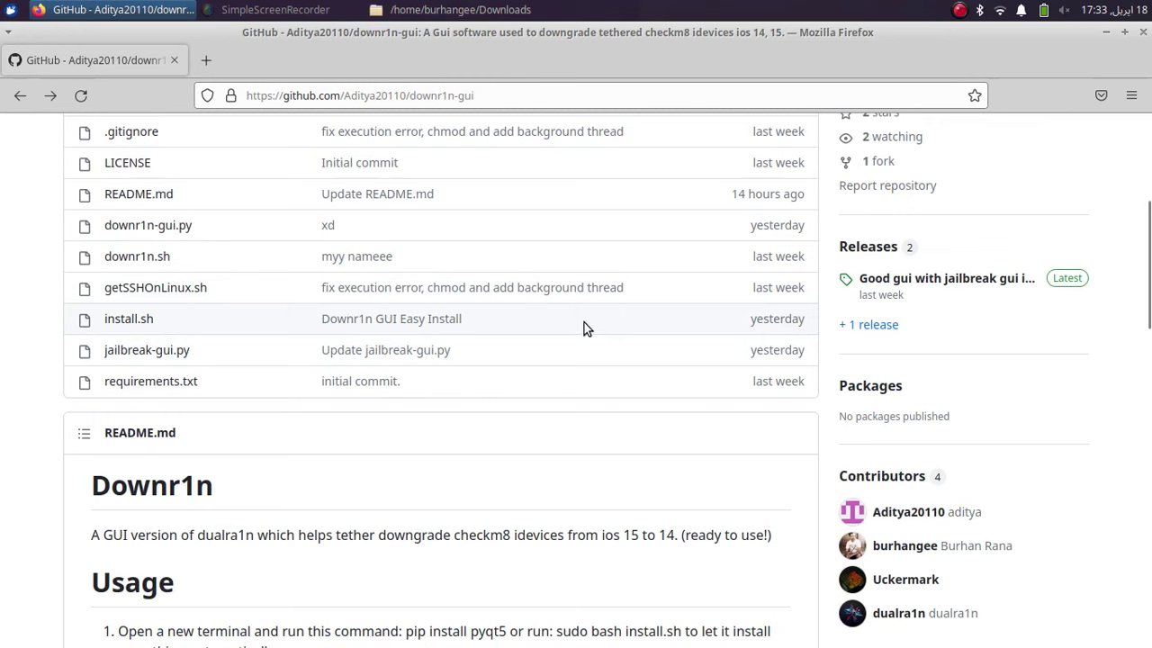
scroll(609, 320, "up", 5)
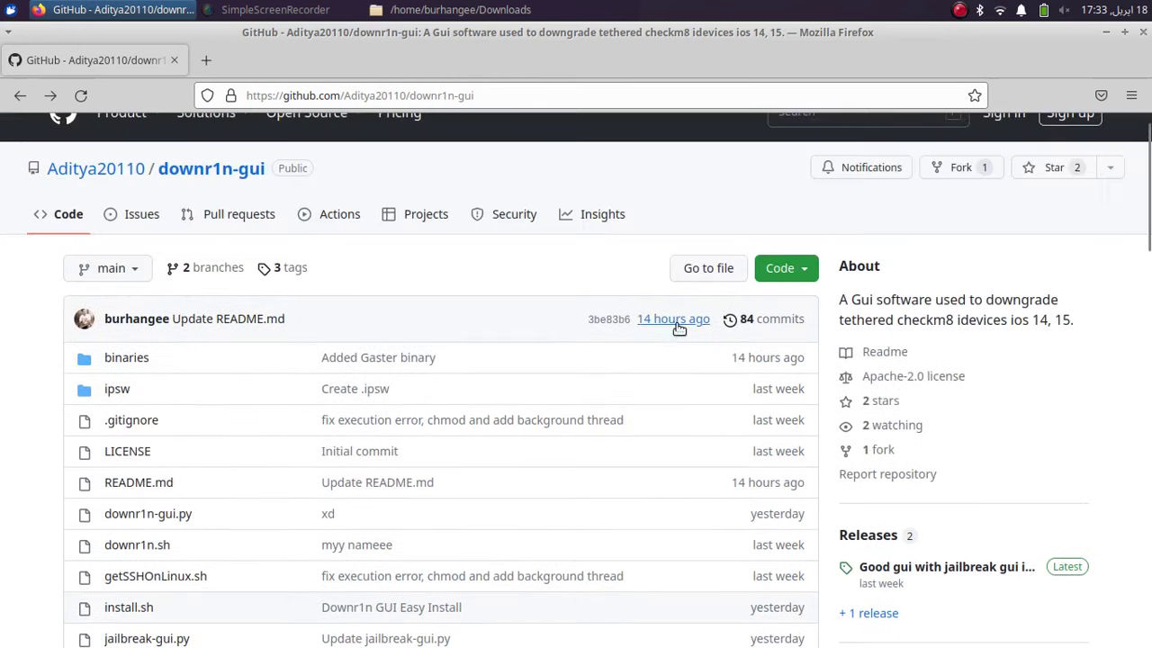
left_click(803, 268)
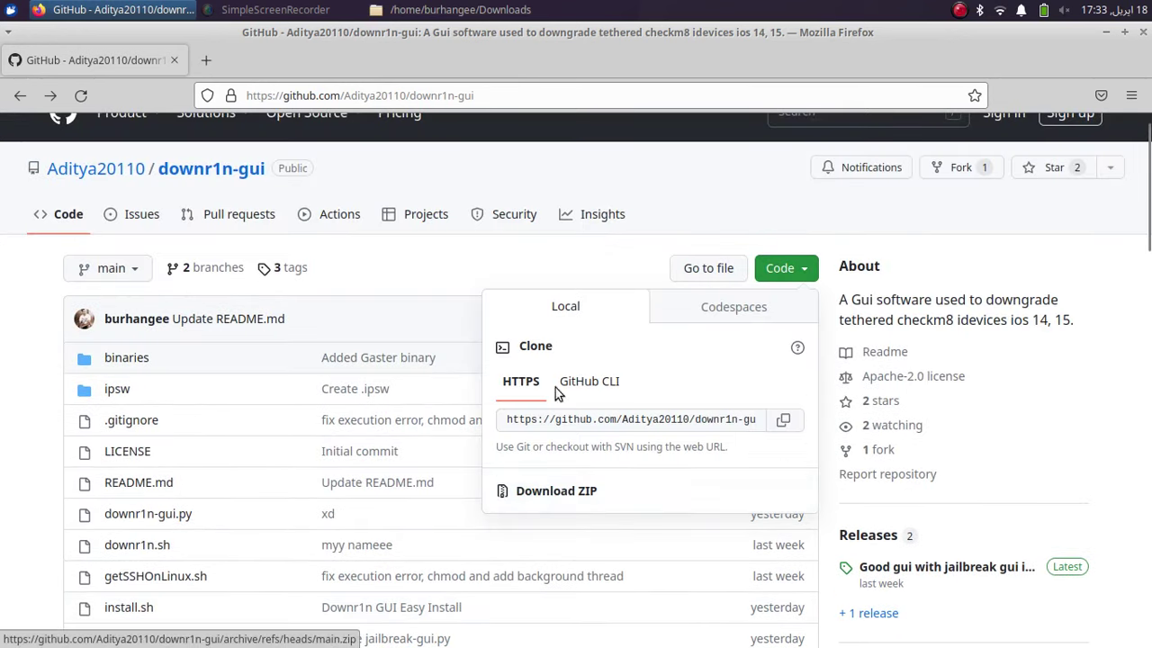
left_click(558, 492)
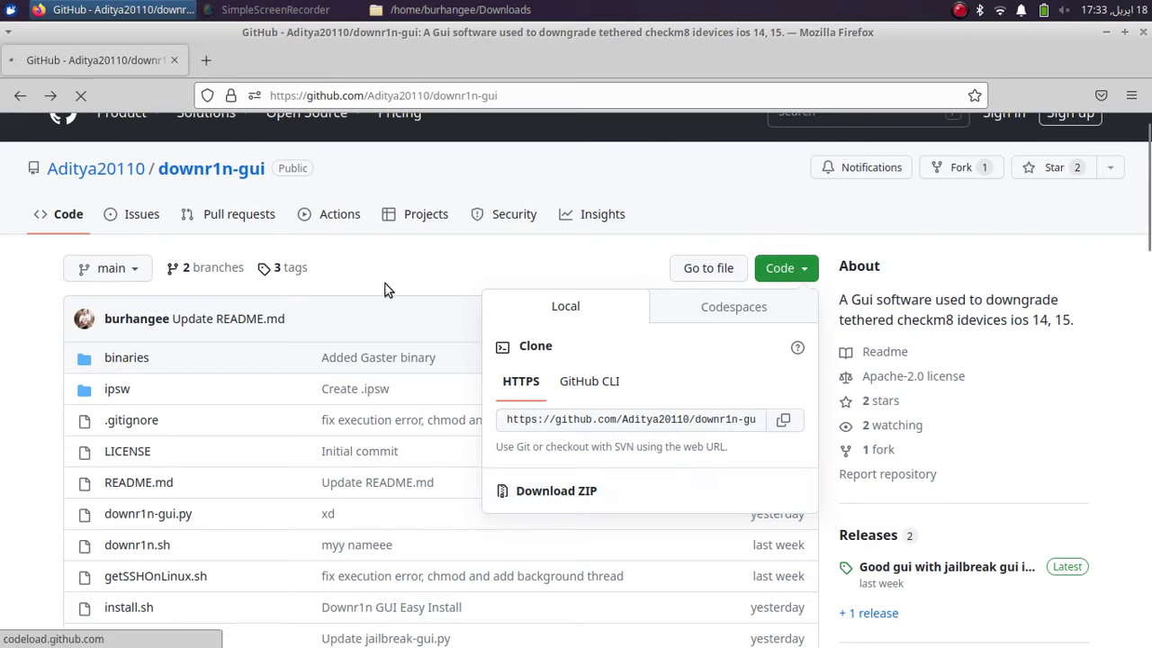
left_click(960, 148)
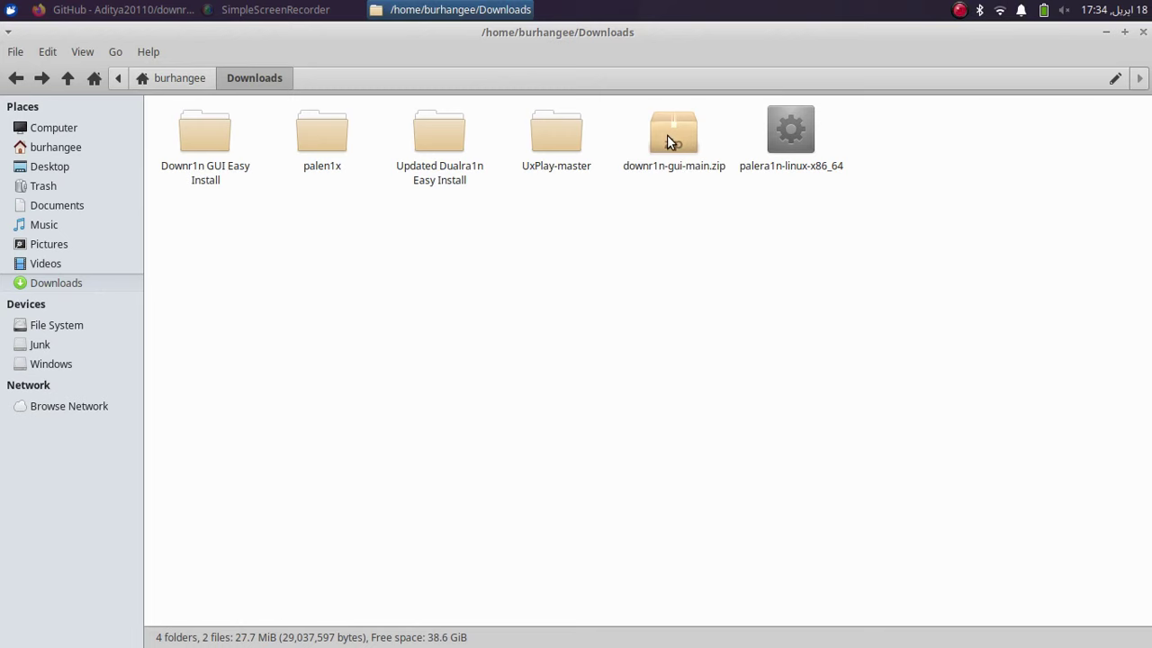
Extract downr1n-gui-main.zip in Downloads and open the extracted downr1n-gui-main folder.
right_click(667, 138)
left_click(764, 341)
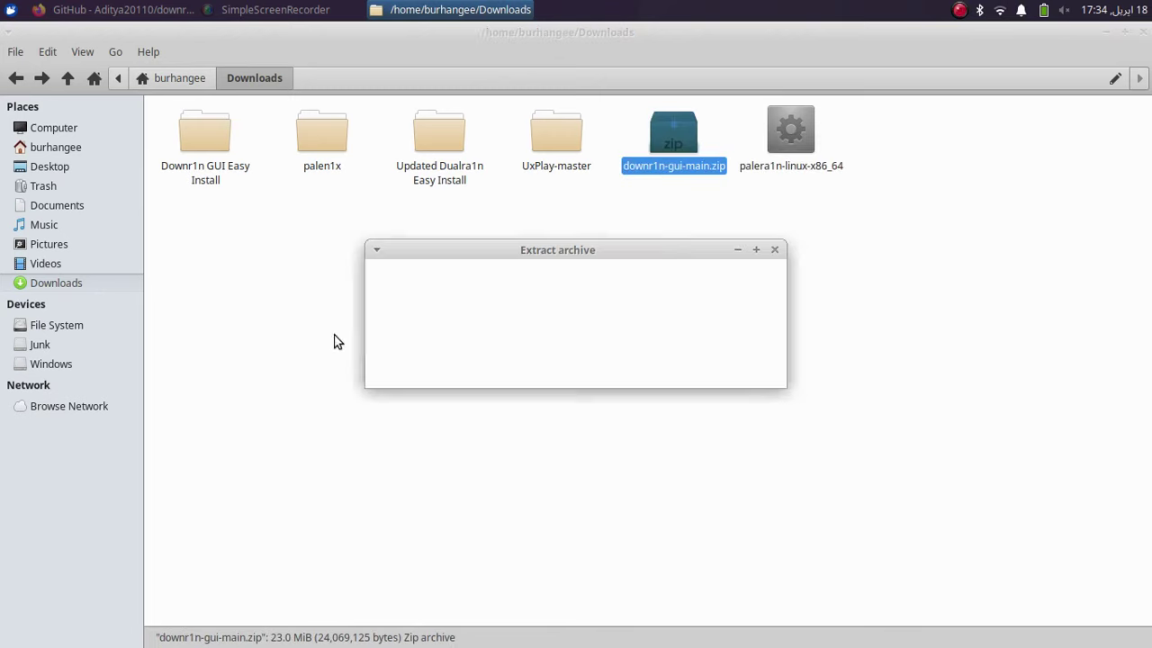
double_click(316, 135)
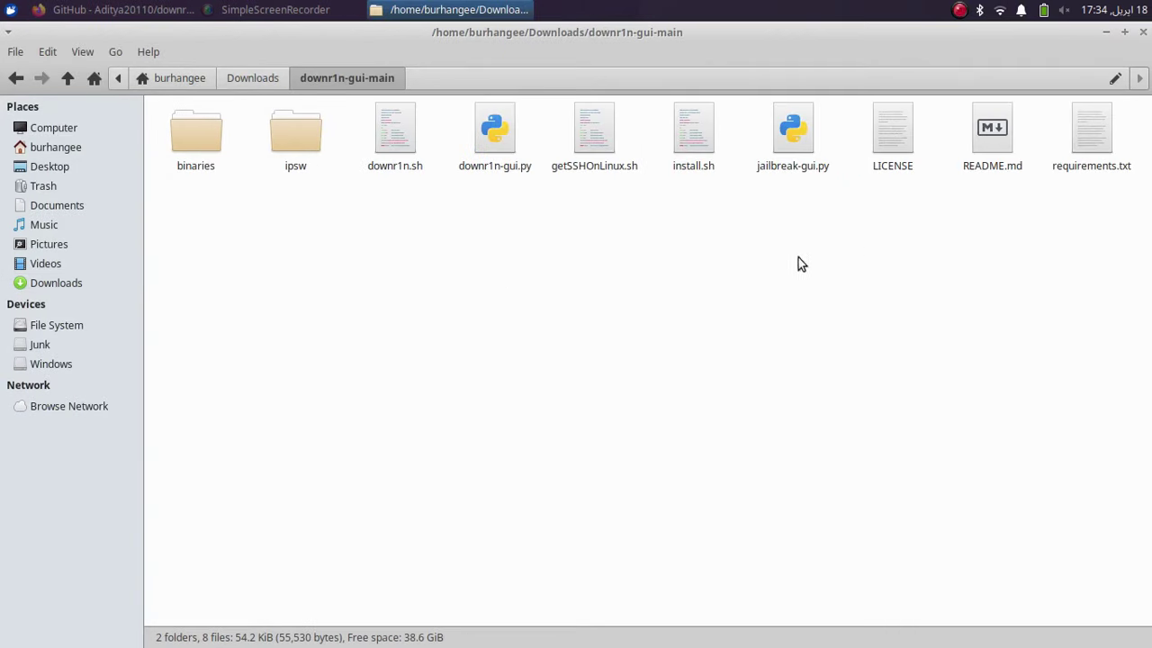
Open a terminal inside the downr1n-gui-main folder.
left_click(706, 146)
right_click(520, 256)
left_click(593, 334)
Run sudo bash install.sh with the account password to install the dependencies.
left_click_drag(249, 39, 621, 250)
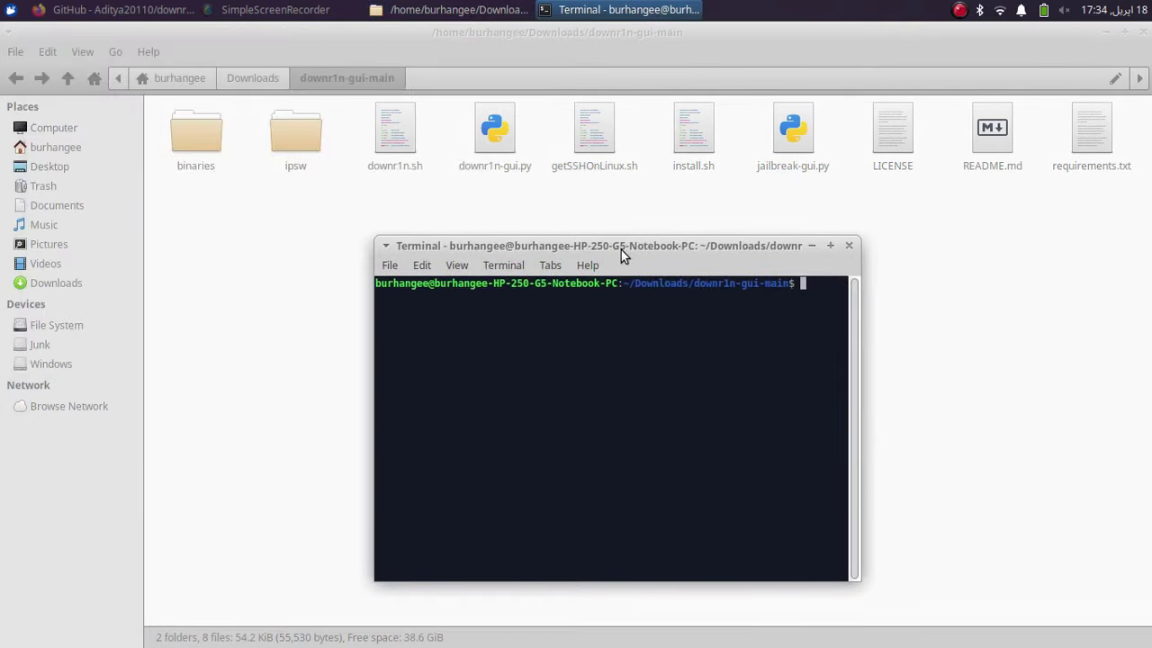
type("sudo bash install.sh")
key("Return")
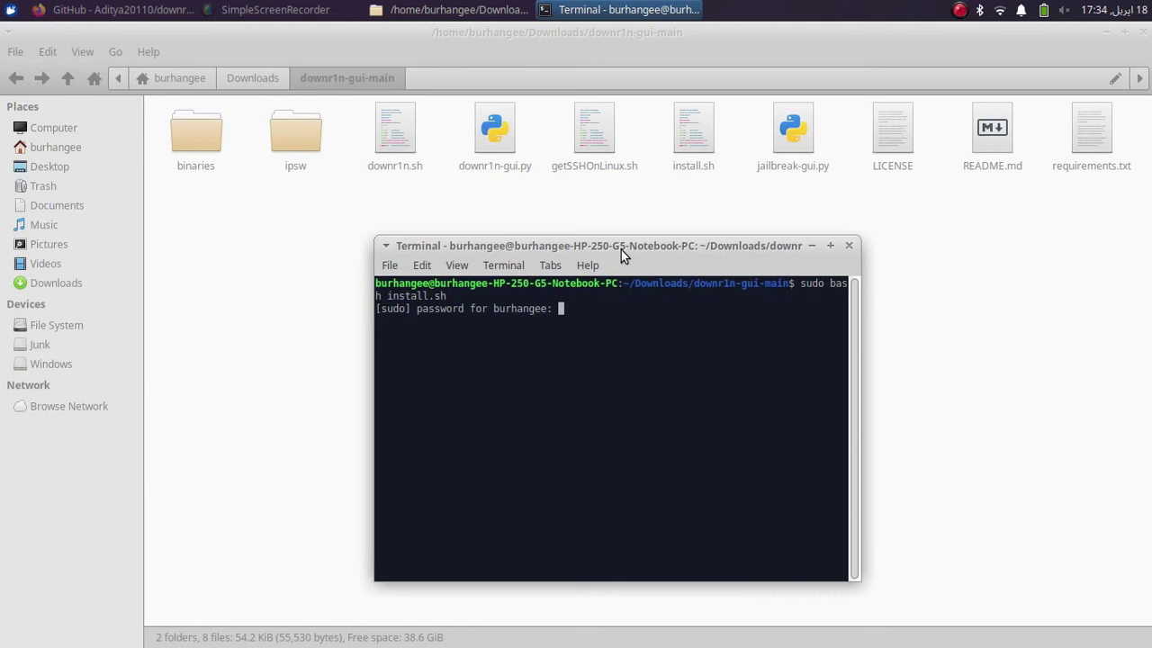
key("Return")
key("Return")
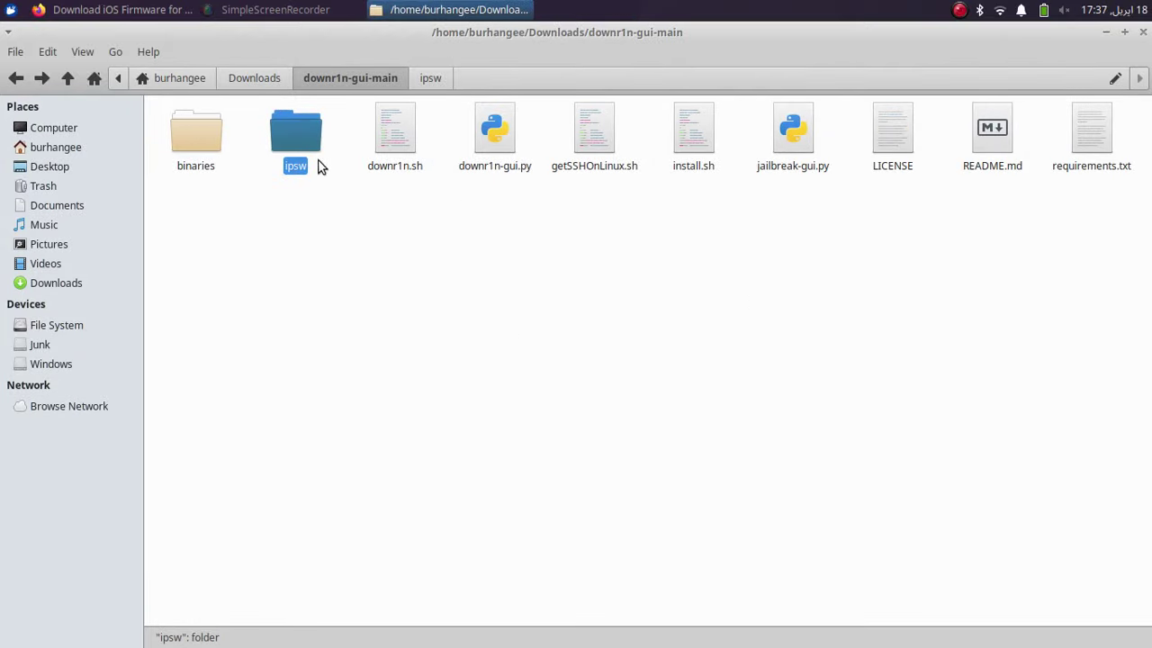
Open the ipsw folder in downr1n-gui-main to confirm it is empty.
double_click(298, 131)
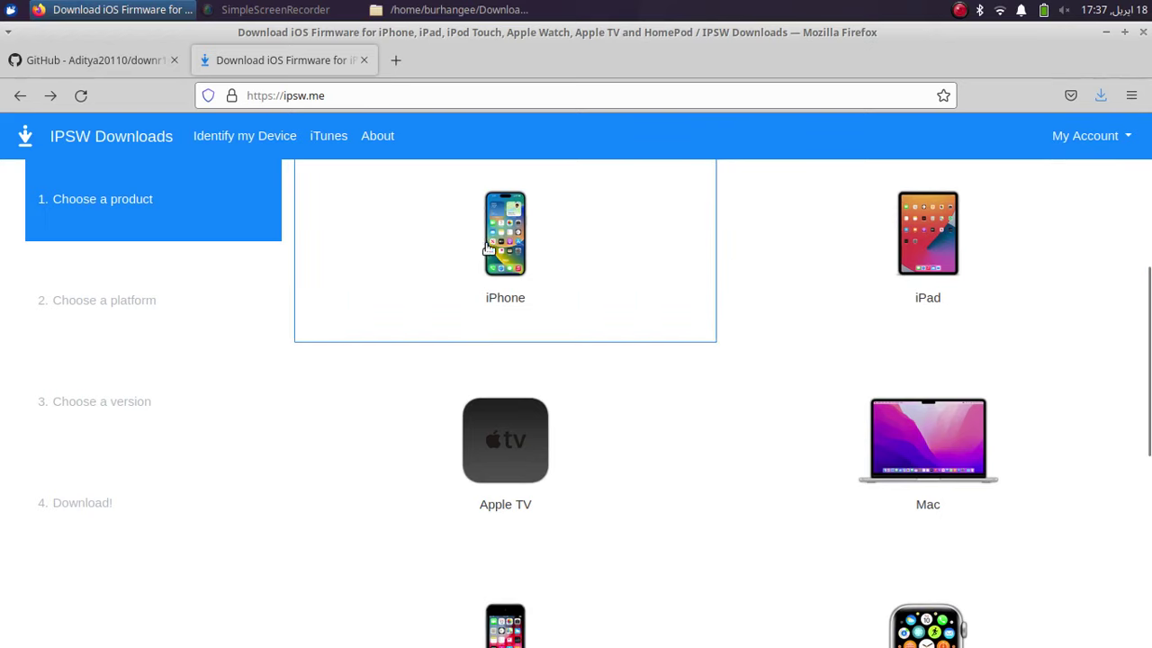
On ipsw.me, pick iPhone 7 (GSM) and download the iOS 14.8 (18H17) restore file.
left_click(520, 240)
left_click_drag(1148, 180, 1149, 400)
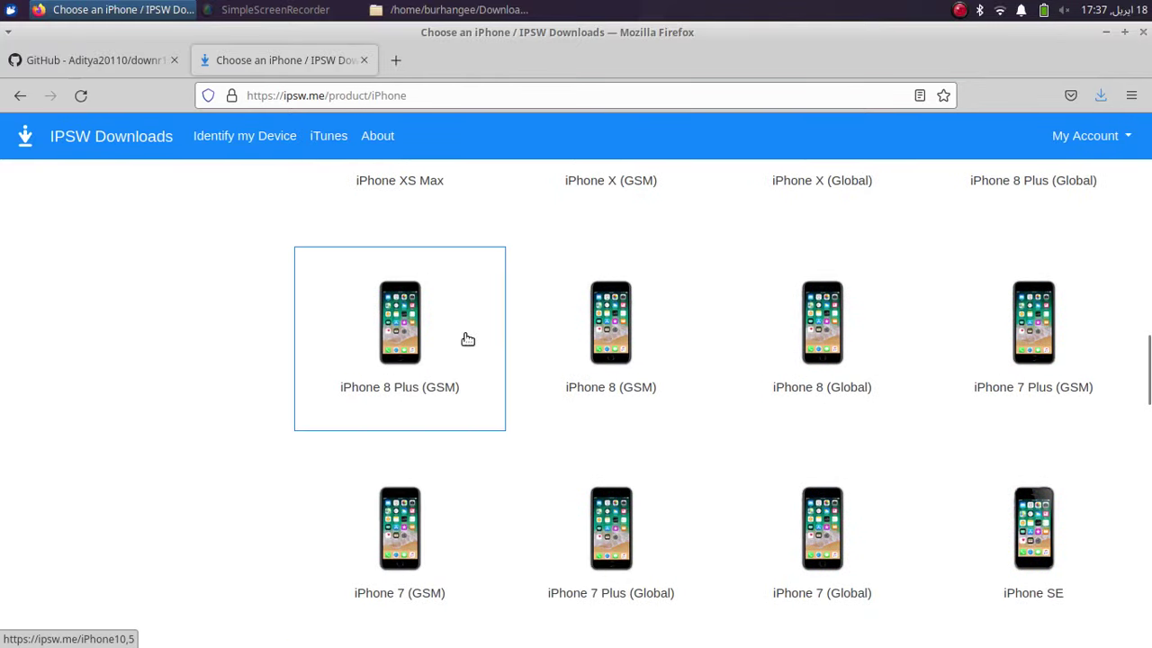
scroll(472, 360, "up", 8)
scroll(358, 387, "down", 8)
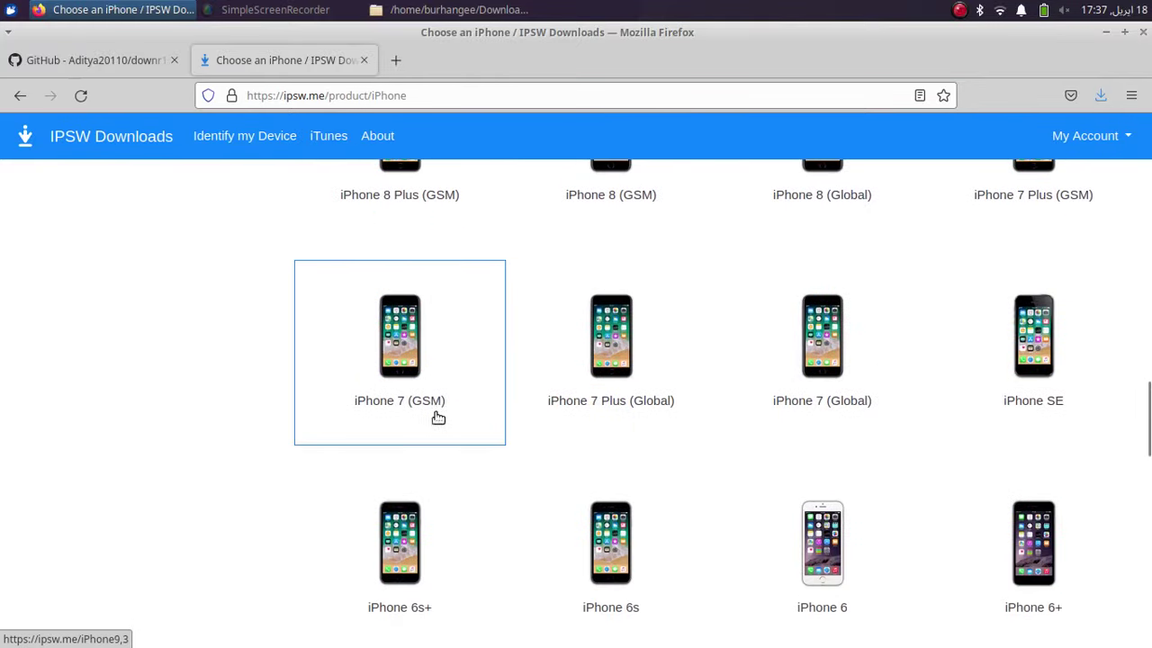
left_click(1071, 279)
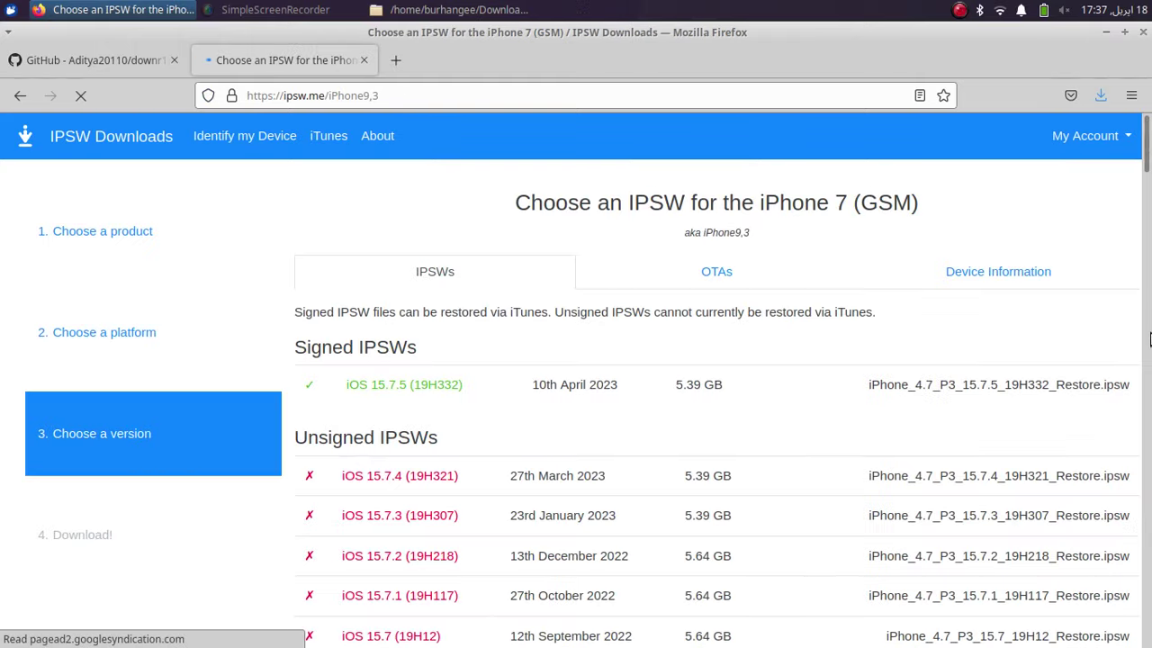
left_click_drag(1148, 144, 1149, 345)
scroll(632, 414, "up", 9)
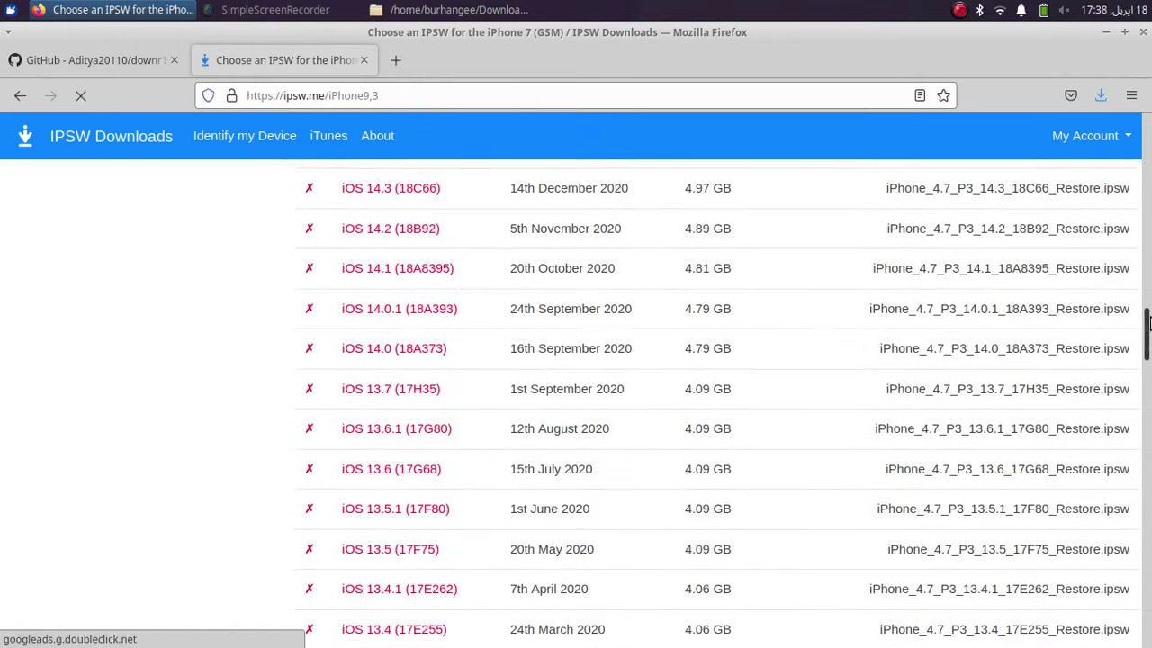
scroll(367, 326, "up", 5)
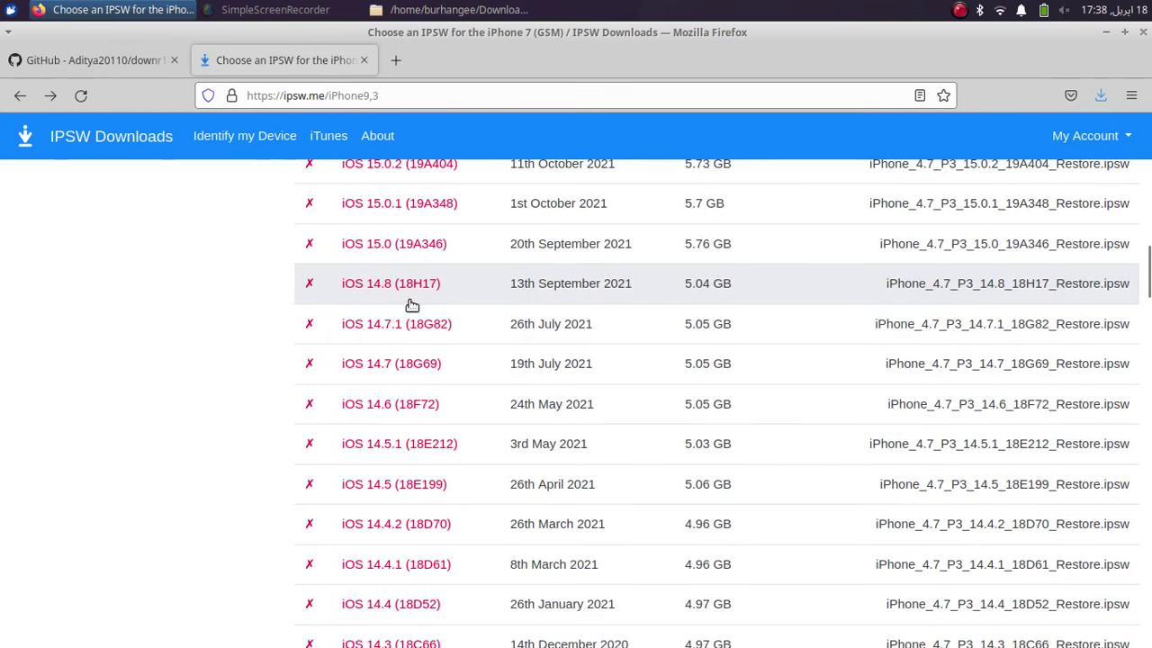
left_click(391, 283)
scroll(905, 412, "down", 10)
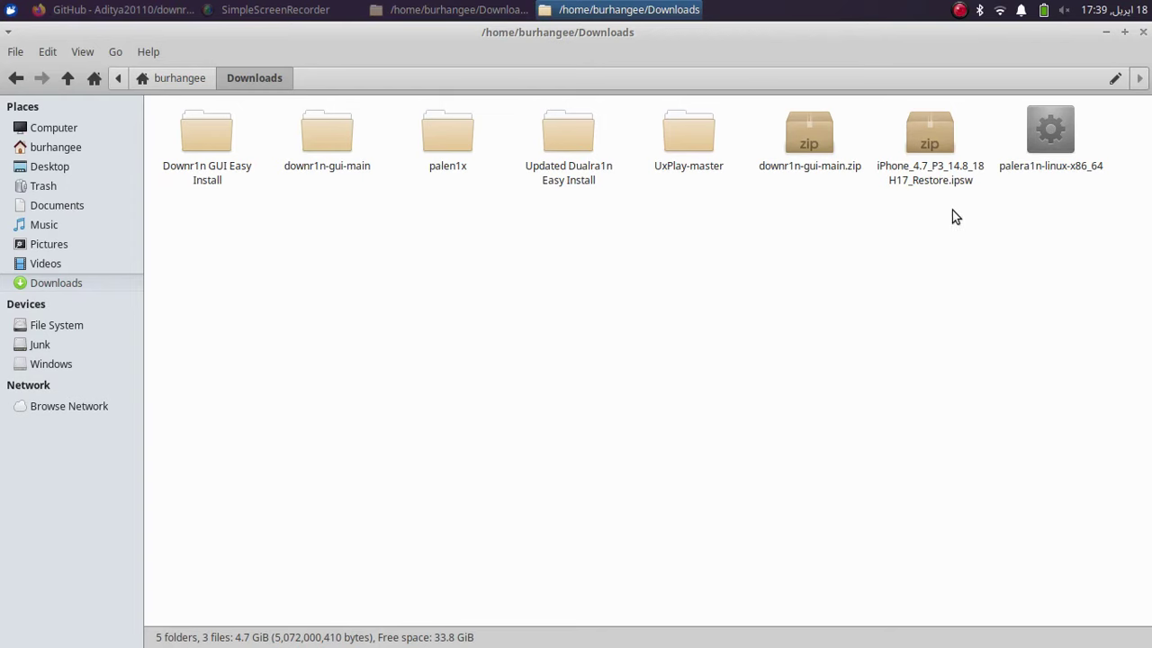
Move iPhone_4.7_P3_14.8_18H17_Restore.ipsw from Downloads into the downr1n-gui-main ipsw folder.
right_click(943, 141)
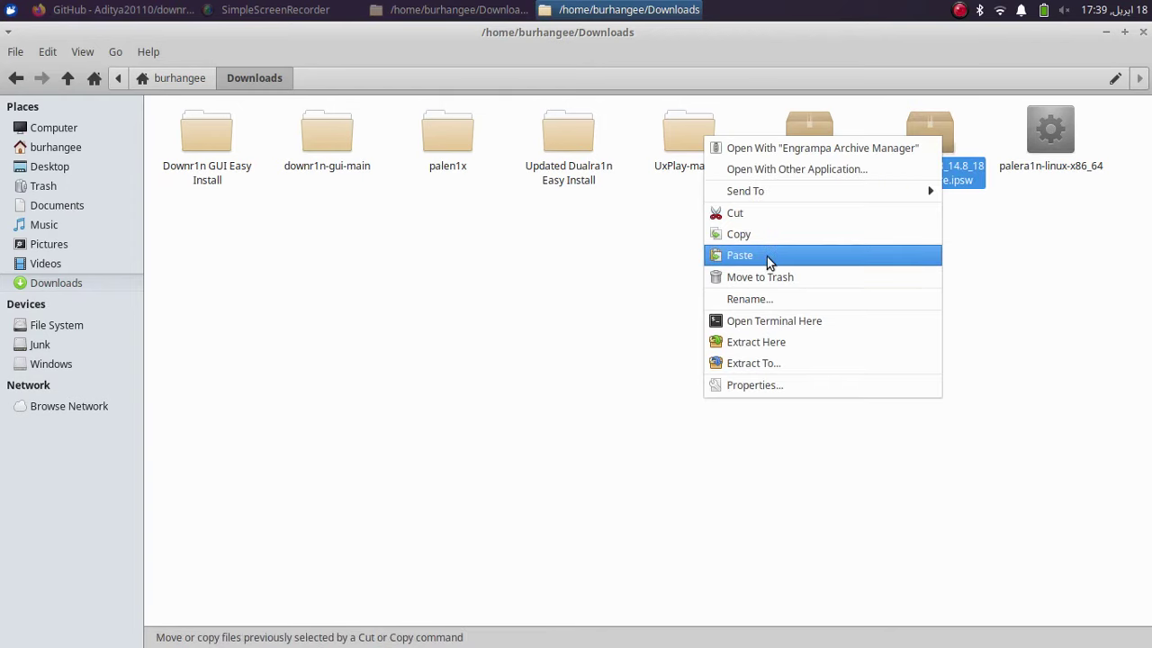
left_click(775, 214)
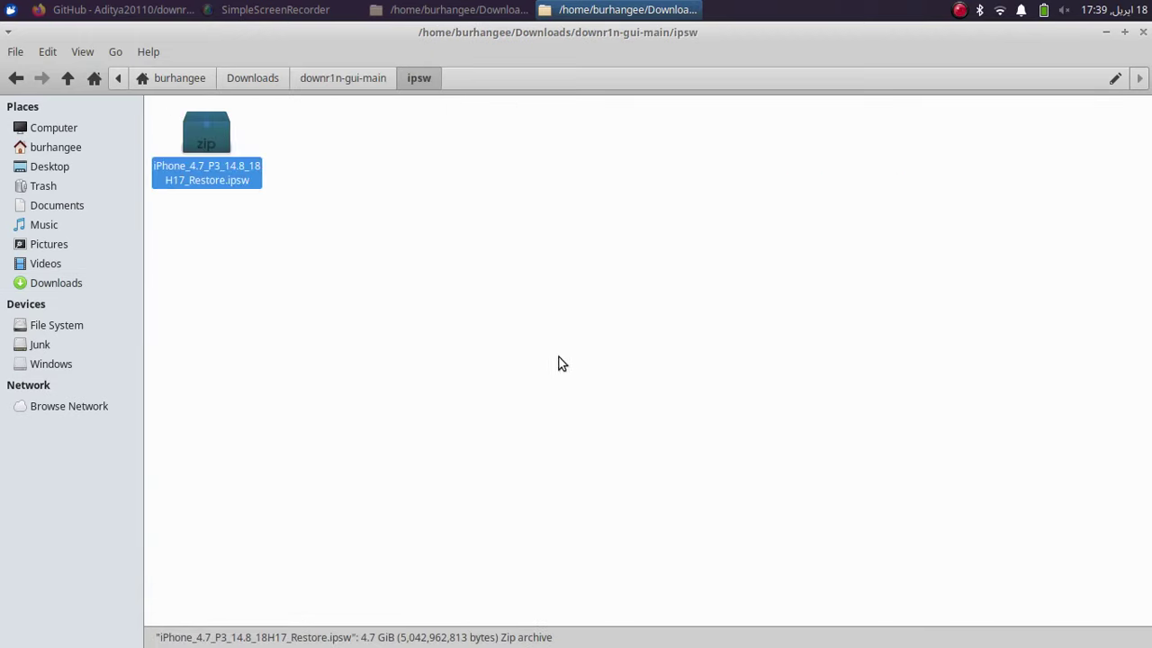
left_click(16, 81)
left_click(532, 272)
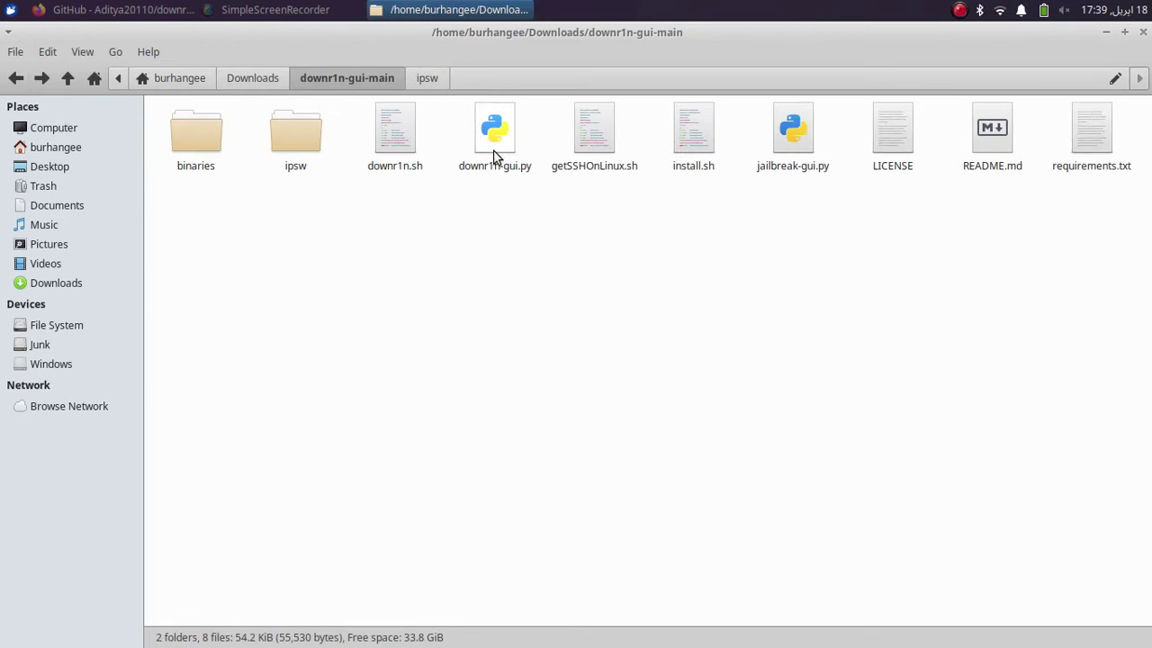
Return to the GitHub README and scroll to the python3 downr1n-gui.py launch command.
left_click(137, 18)
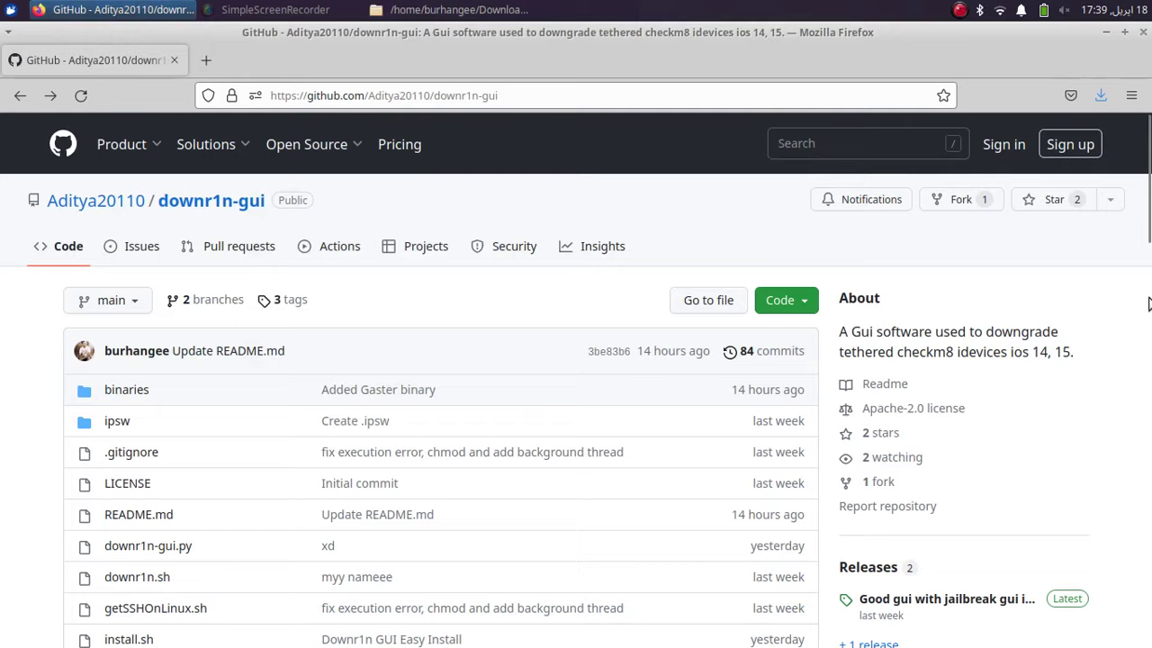
left_click_drag(1149, 208, 1149, 375)
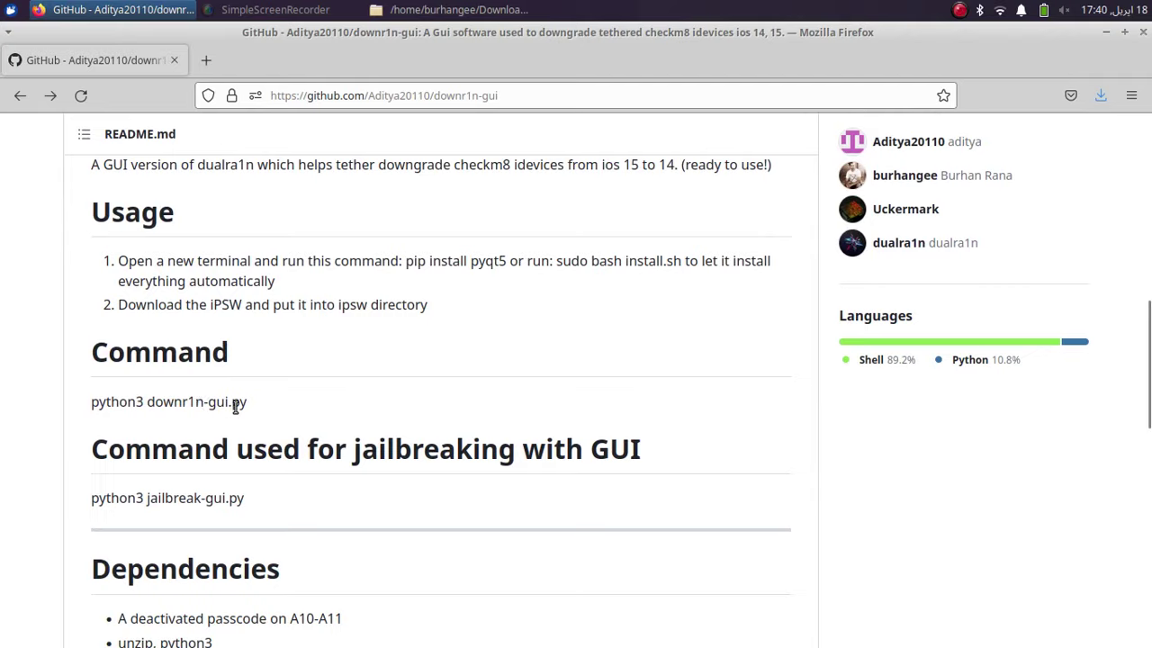
Select the README's launch command and open a terminal in the downr1n-gui-main folder.
left_click_drag(93, 403, 276, 413)
key("alt+Tab")
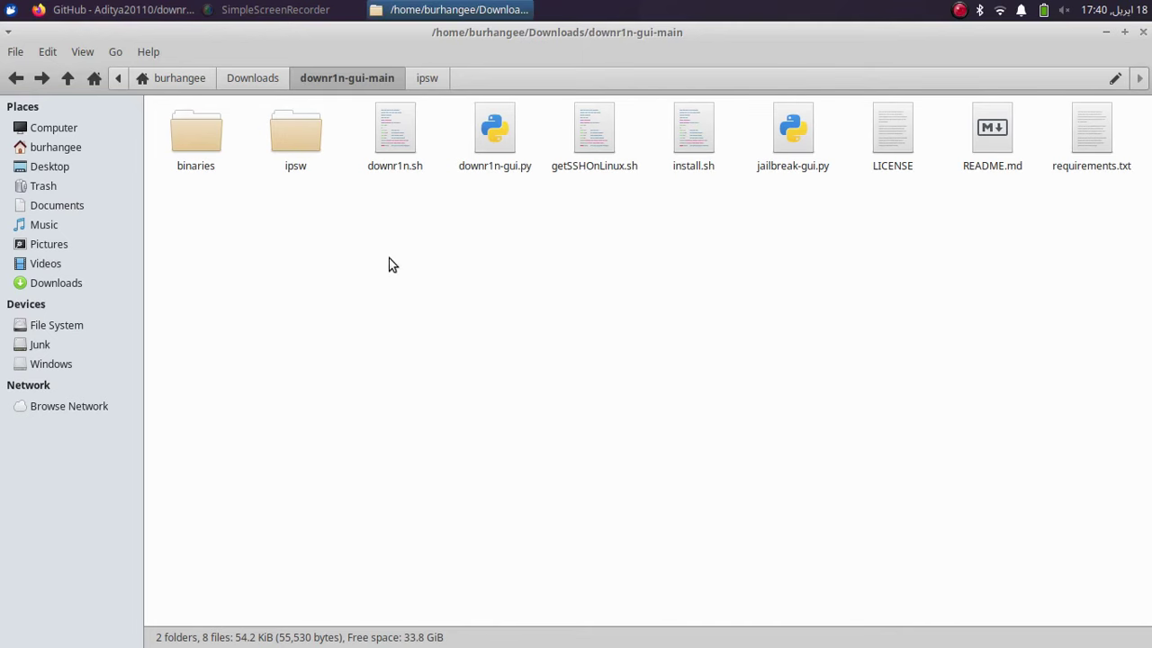
right_click(402, 232)
left_click(449, 301)
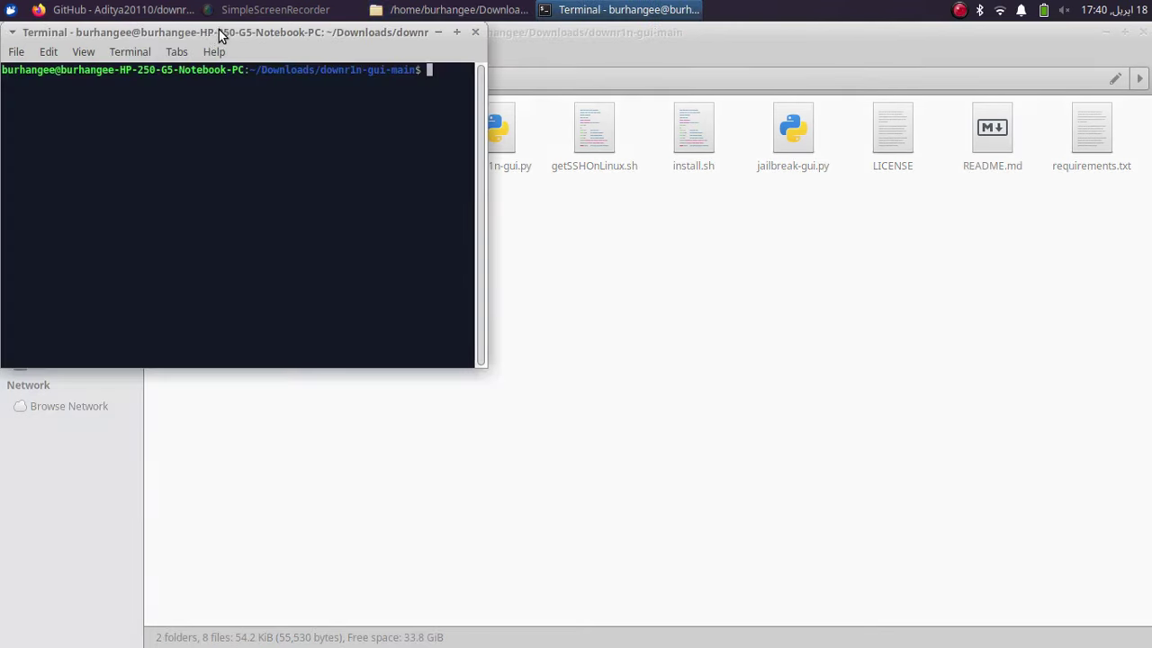
left_click_drag(218, 29, 477, 233)
Run python3 downr1n-gui.py to launch the Downr1n GUI window.
type("p")
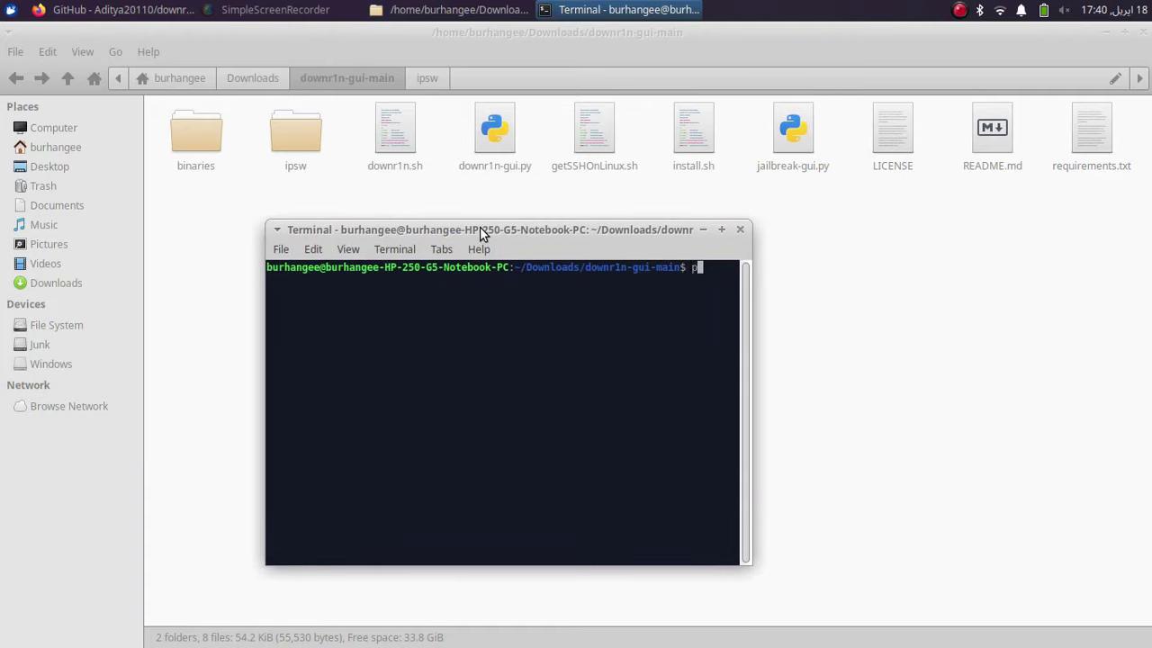
type("ython3 downr1n-gui.py")
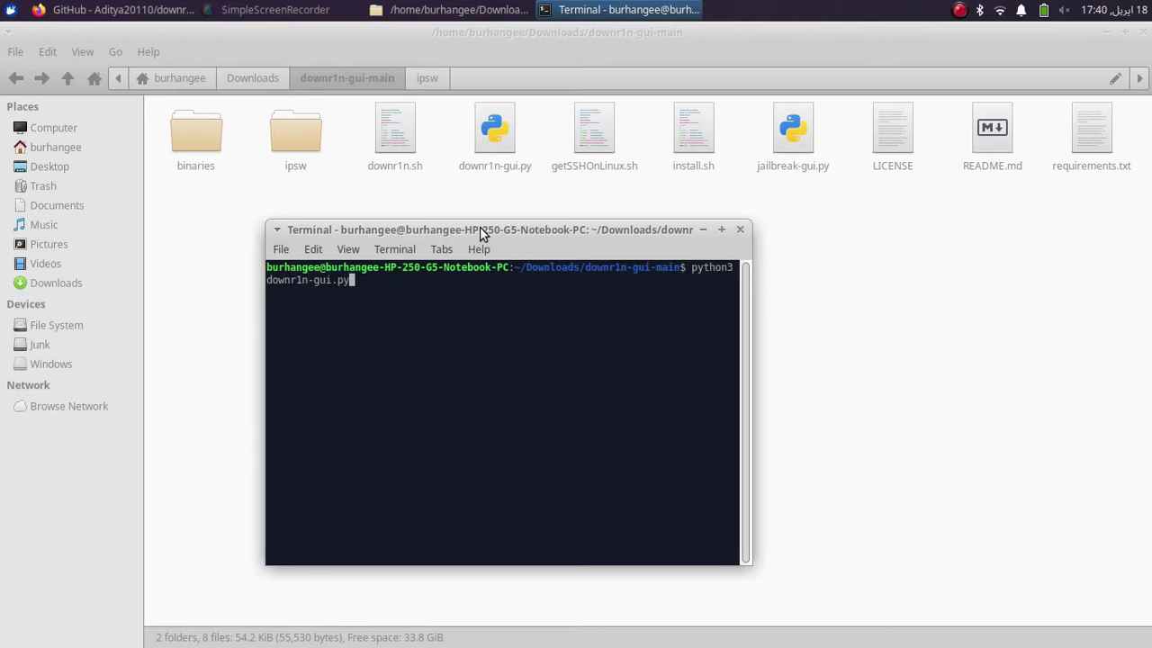
key("Return")
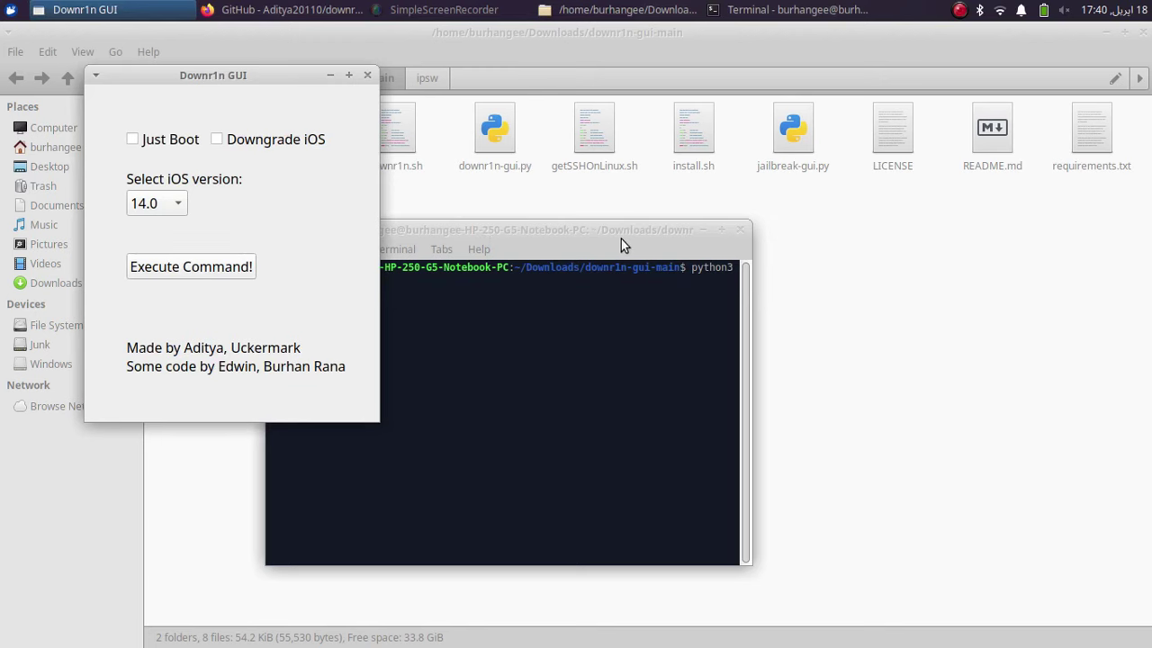
Place the terminal on the right and the Downr1n GUI window near the centre.
left_click_drag(620, 238, 988, 248)
left_click_drag(210, 76, 380, 222)
left_click_drag(783, 233, 767, 232)
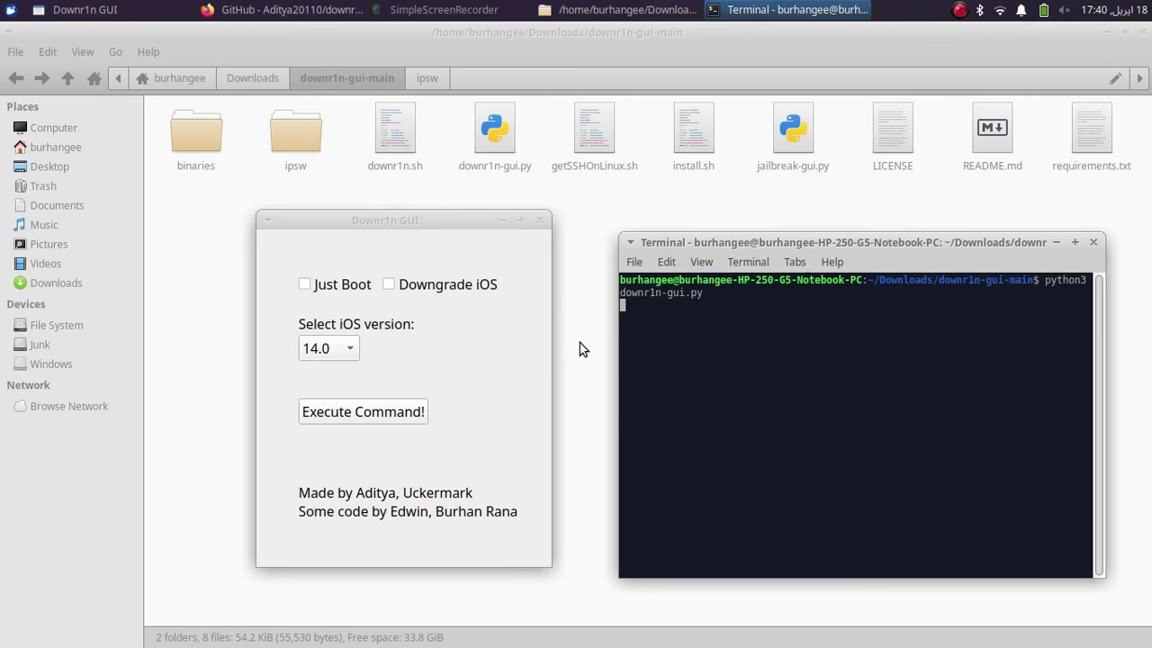
Try Downgrade iOS with version 14.8, then switch to the Just Boot option instead.
left_click(397, 225)
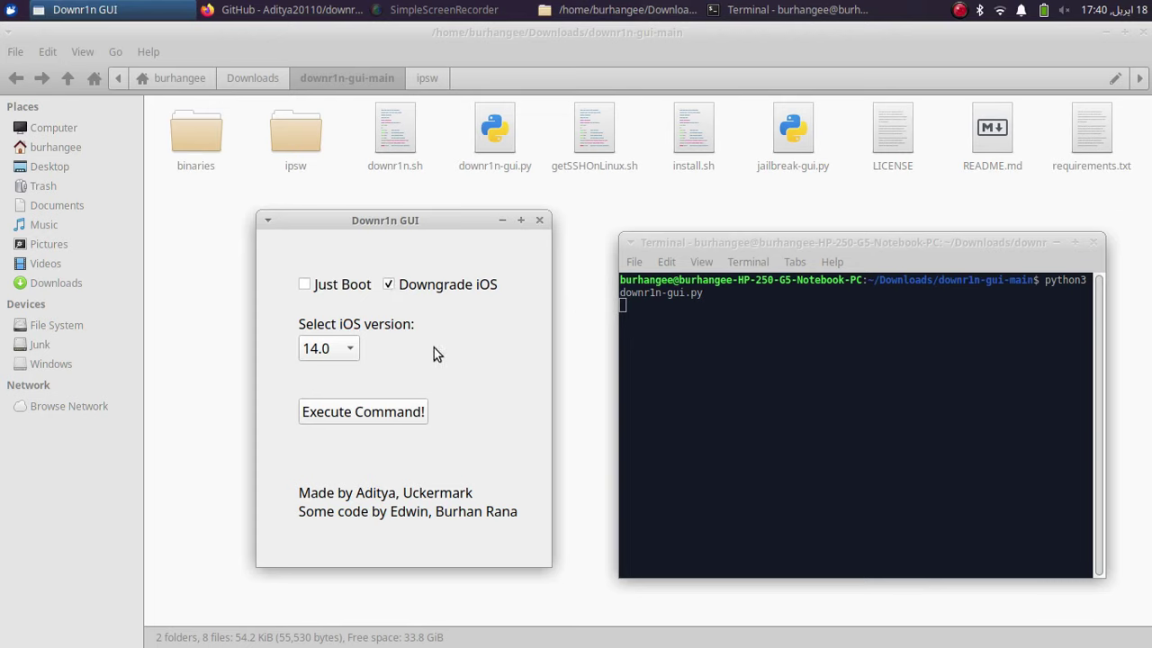
left_click(348, 348)
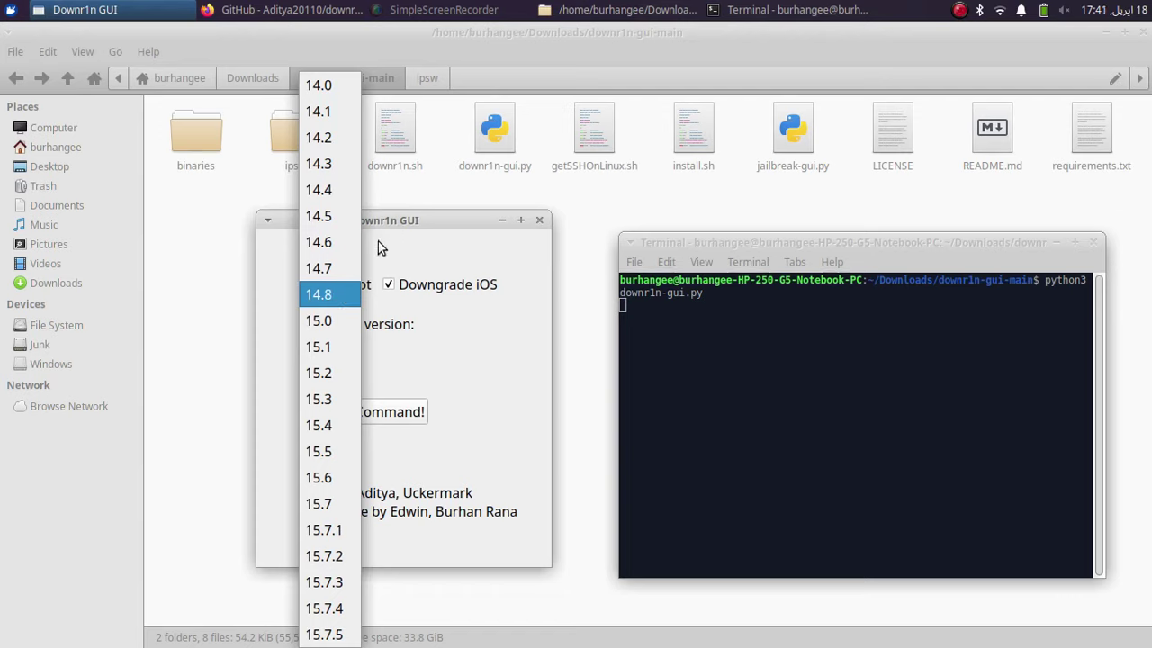
left_click(326, 294)
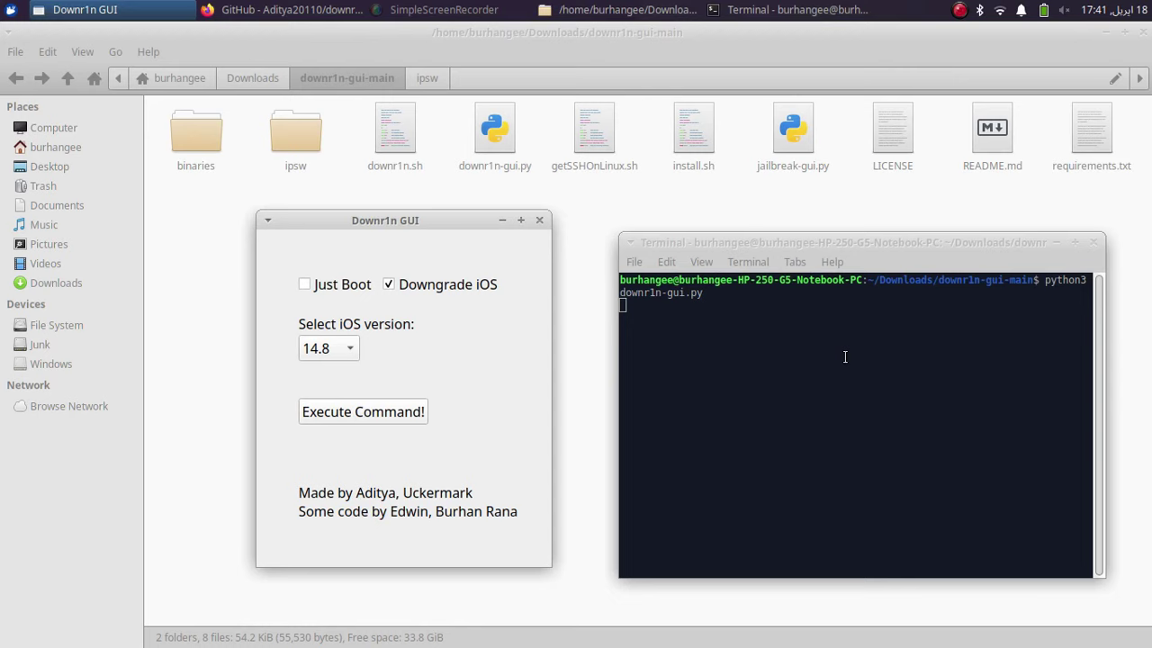
left_click(389, 284)
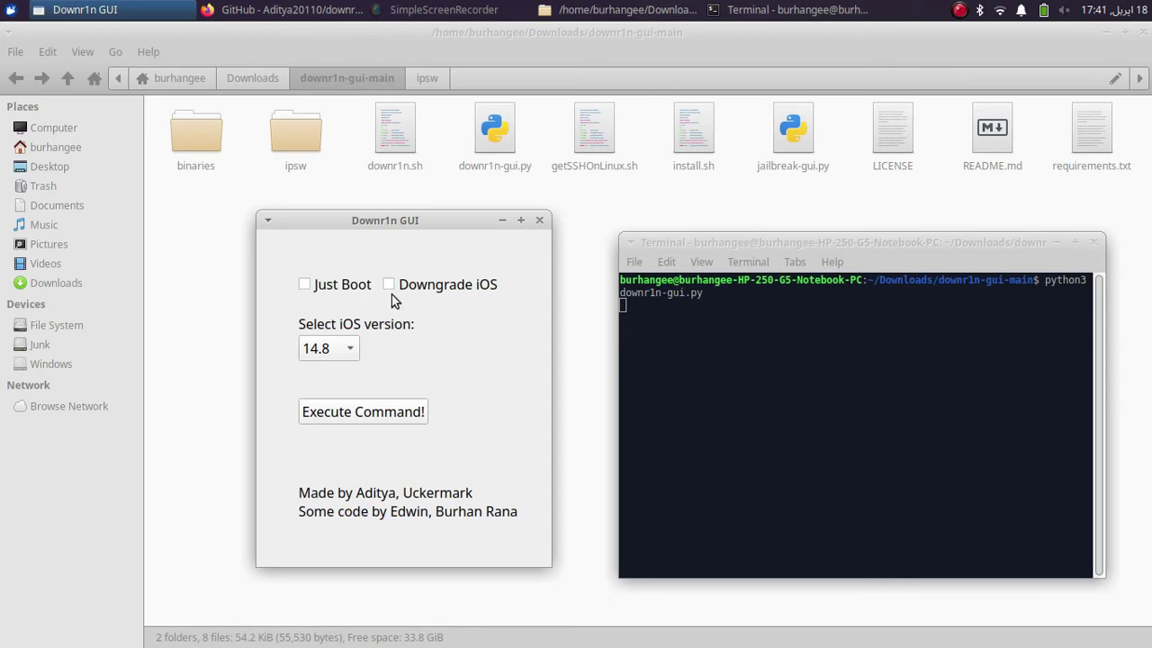
left_click(306, 287)
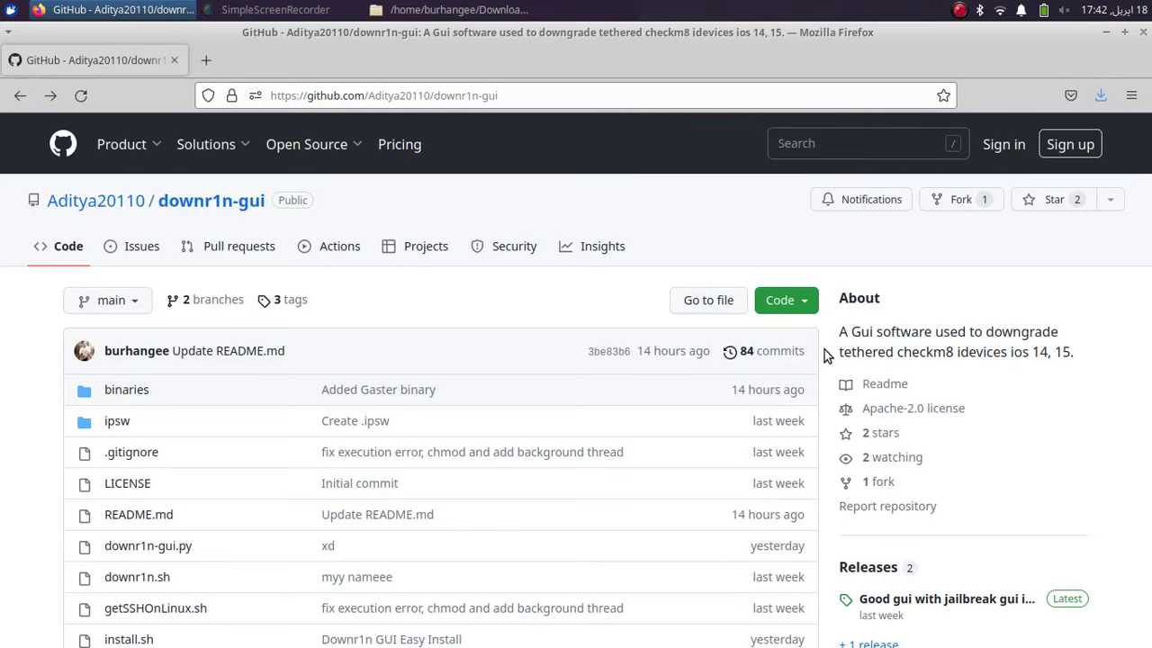
Copy the README's python3 jailbreak-gui.py command and minimize Firefox.
scroll(824, 349, "down", 3)
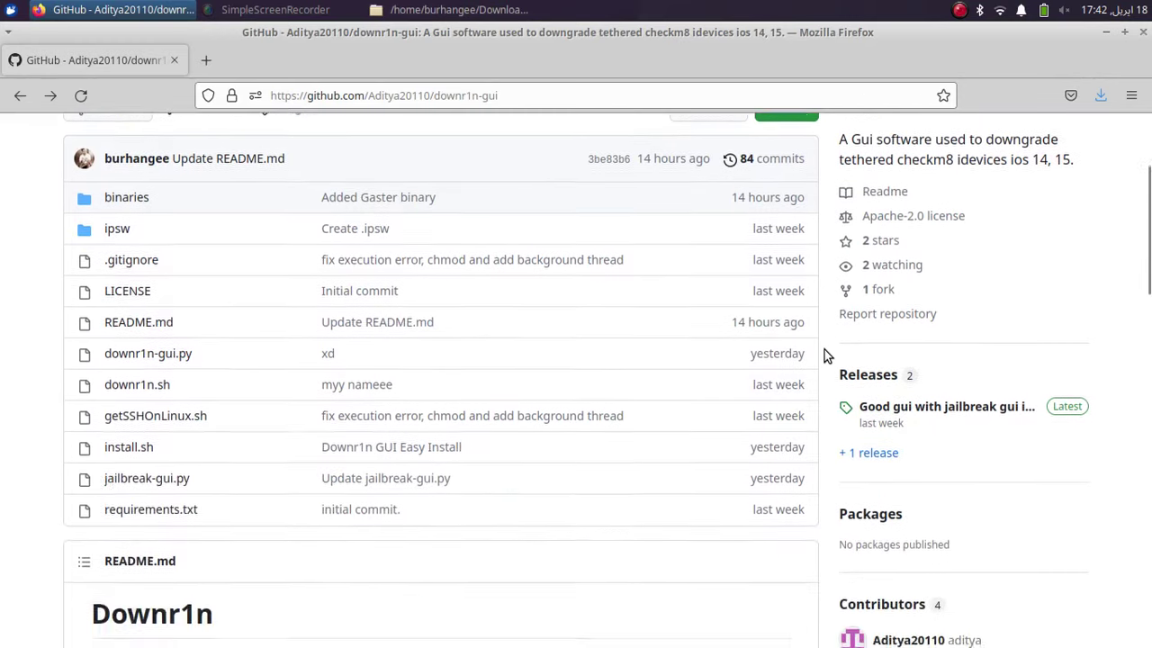
scroll(824, 349, "up", 3)
scroll(824, 349, "down", 10)
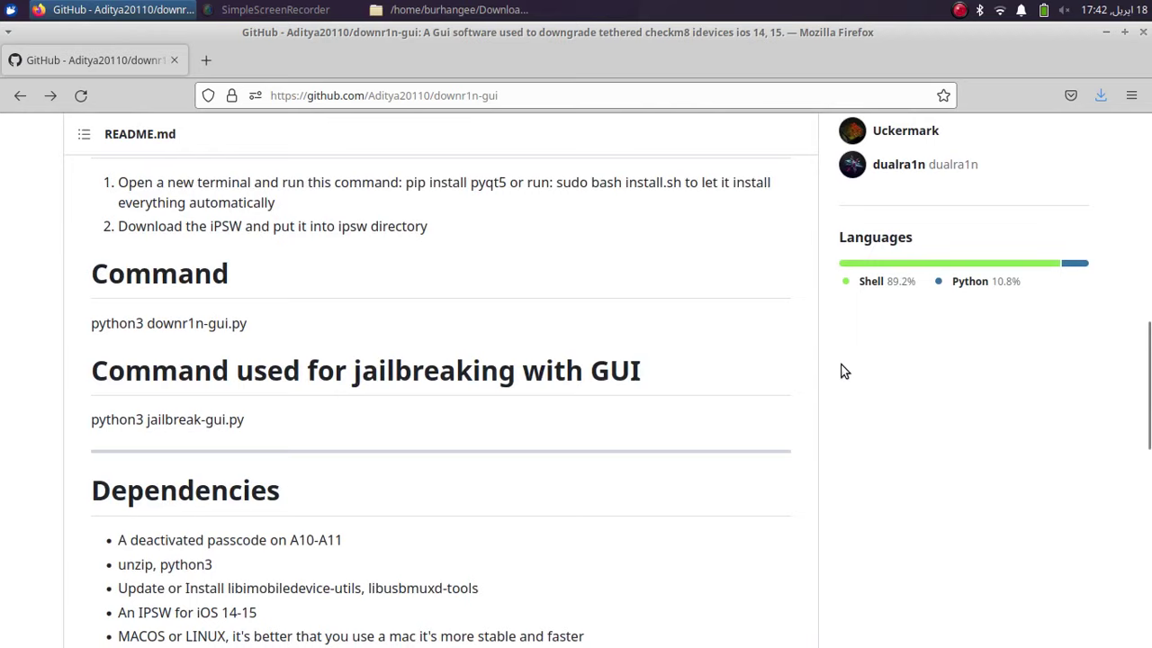
scroll(844, 371, "down", 2)
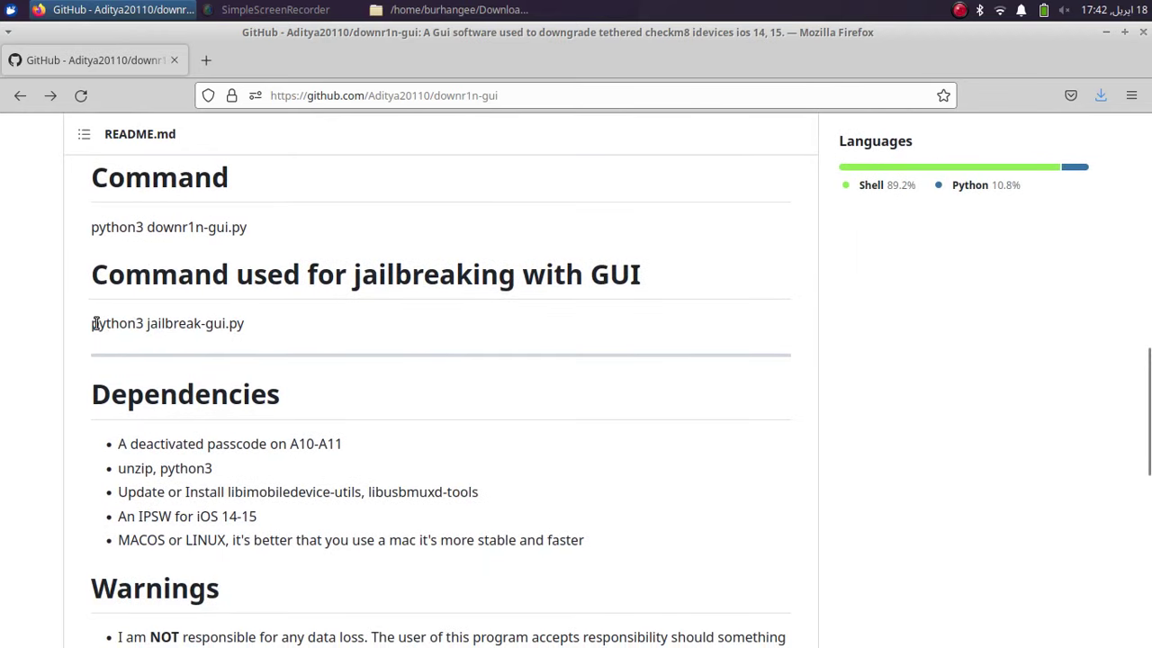
left_click_drag(92, 324, 250, 333)
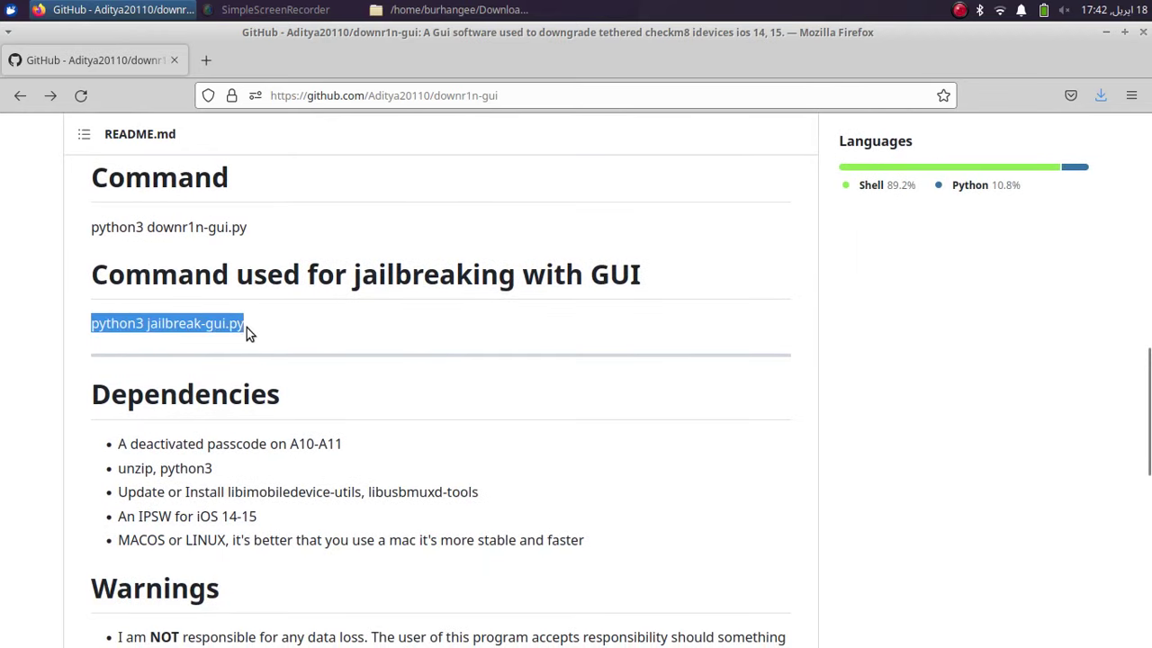
right_click(166, 333)
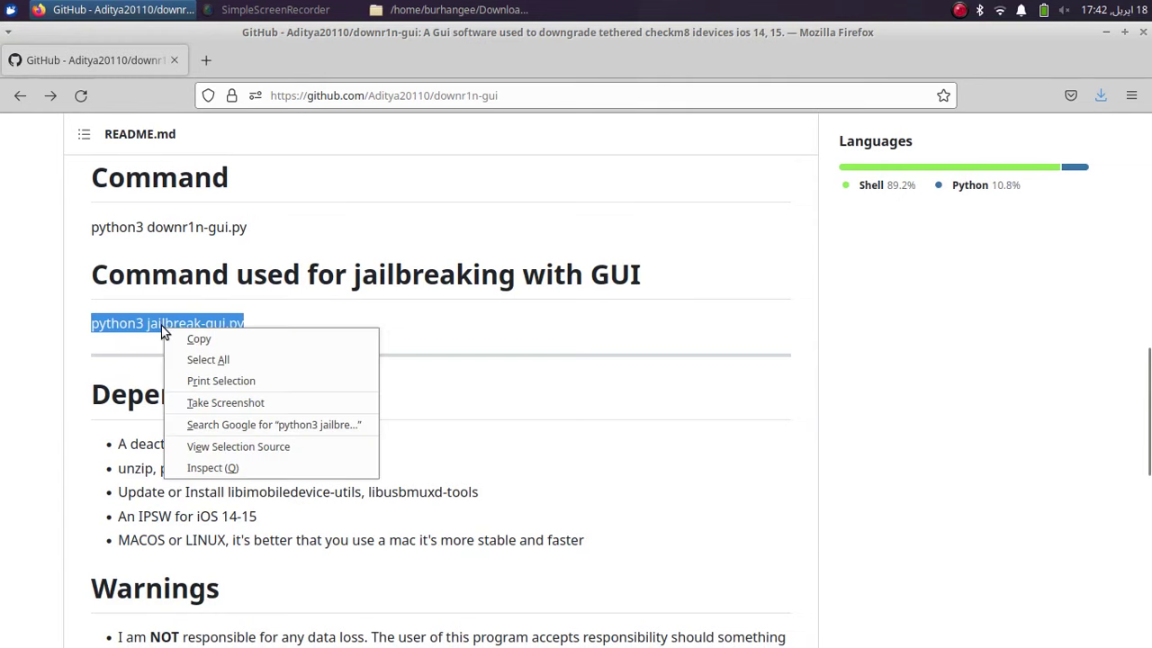
left_click(225, 339)
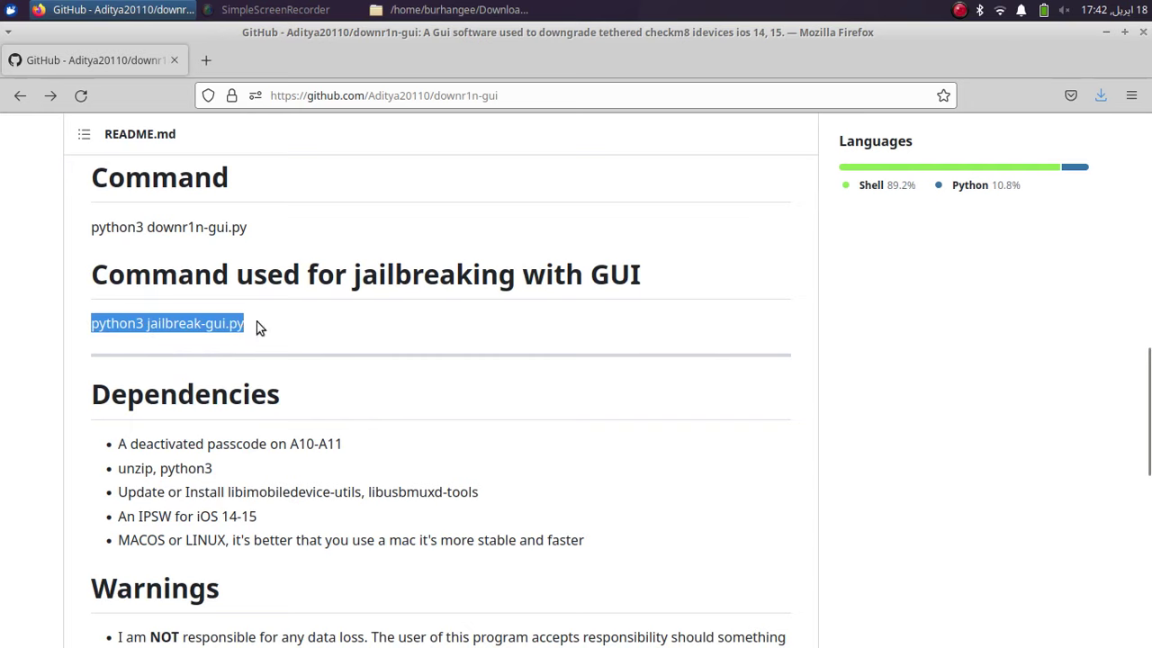
left_click(1106, 32)
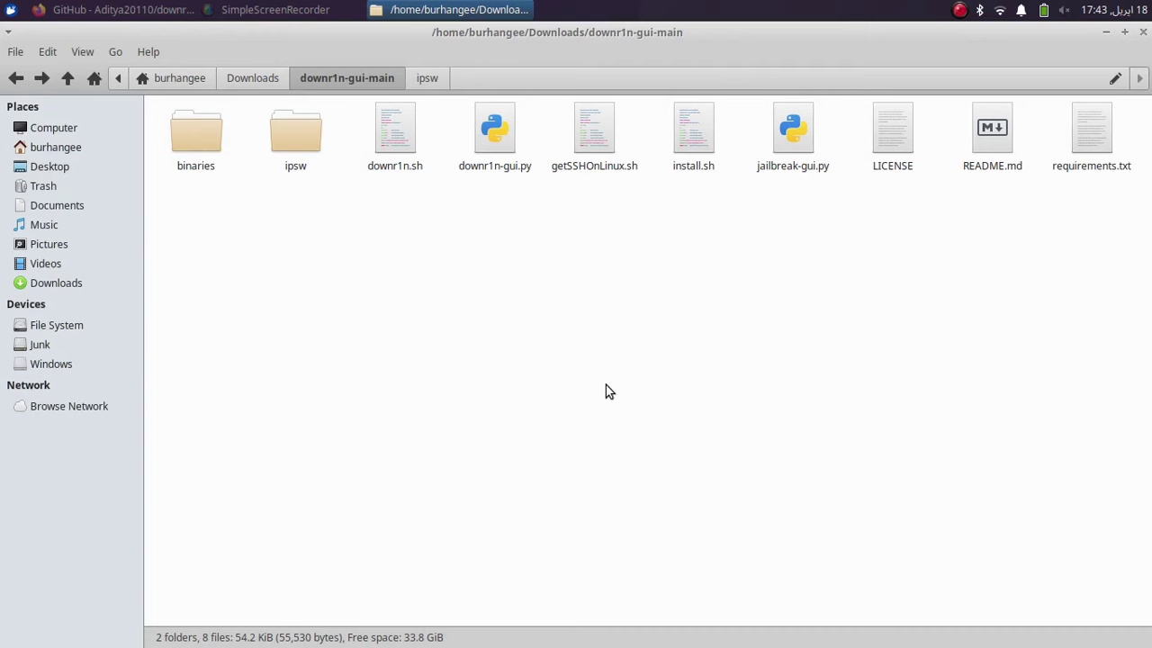
Open a terminal in the downr1n-gui-main folder and run the pasted python3 jailbreak-gui.py command.
right_click(544, 253)
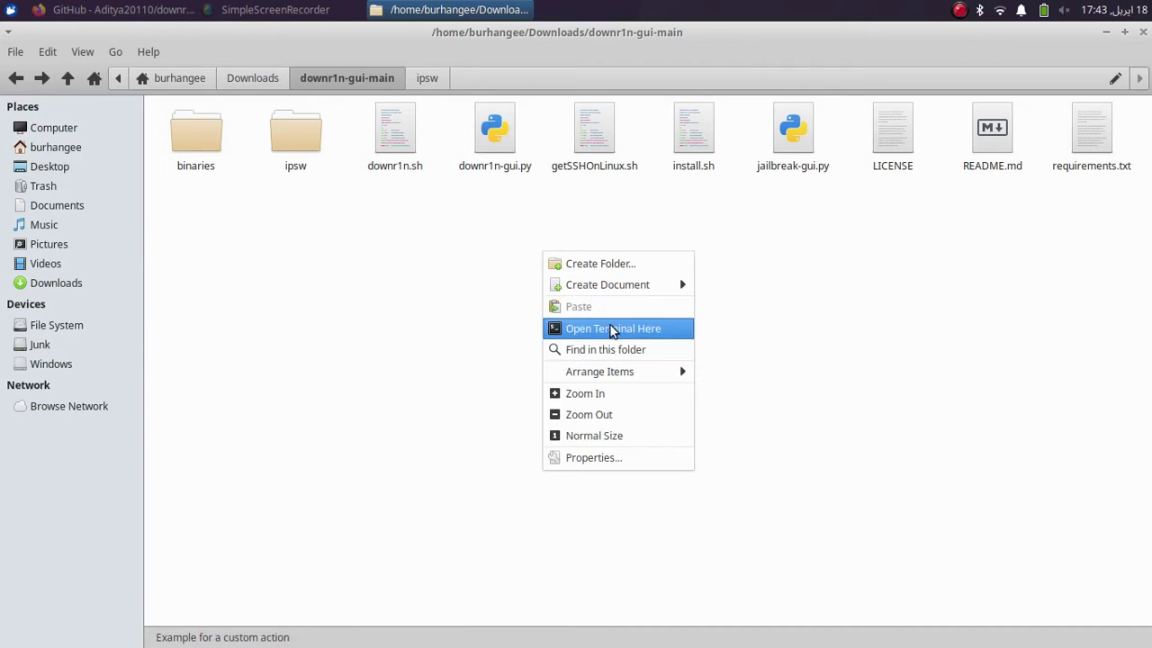
left_click(615, 327)
left_click_drag(264, 57, 813, 279)
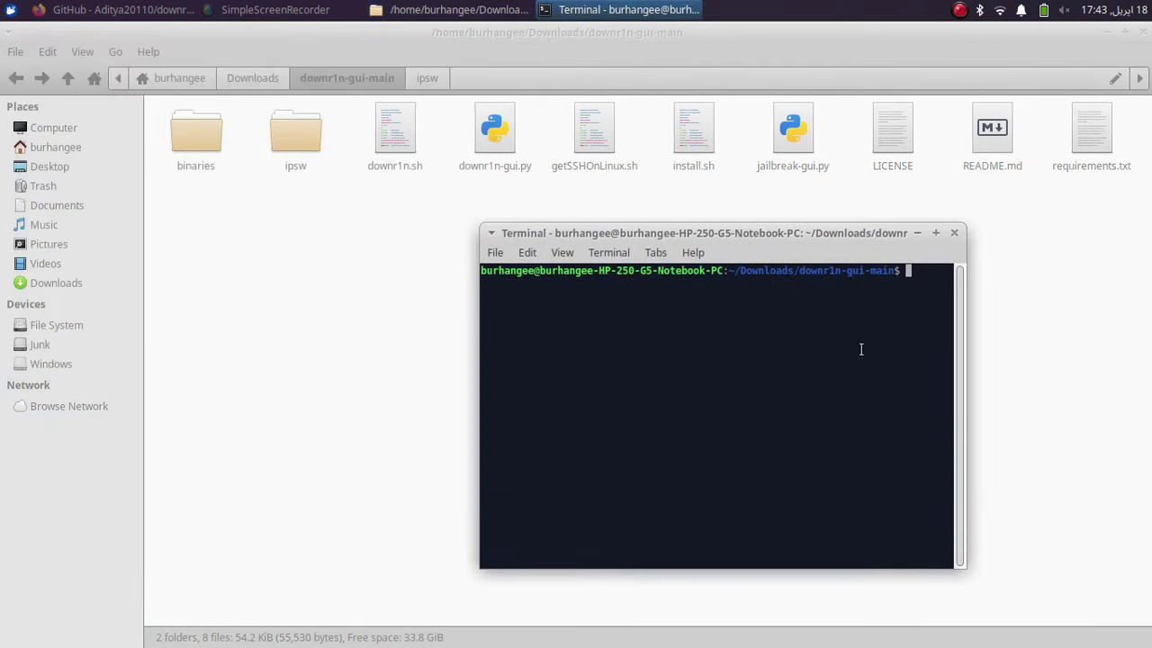
right_click(890, 320)
left_click(927, 423)
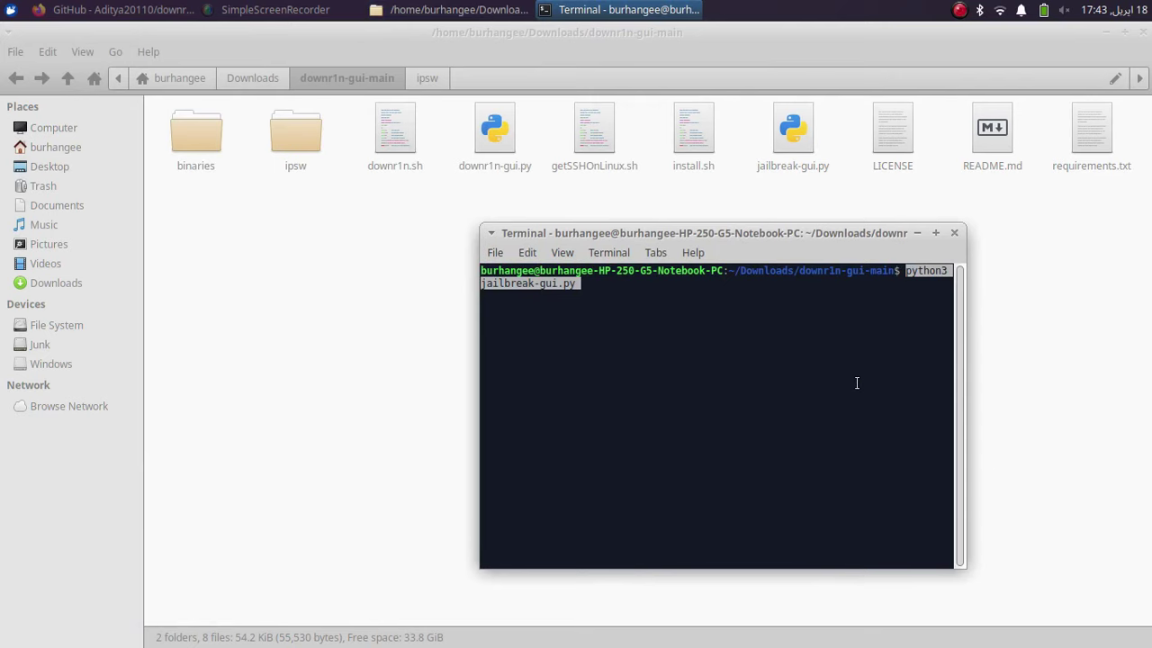
key("Return")
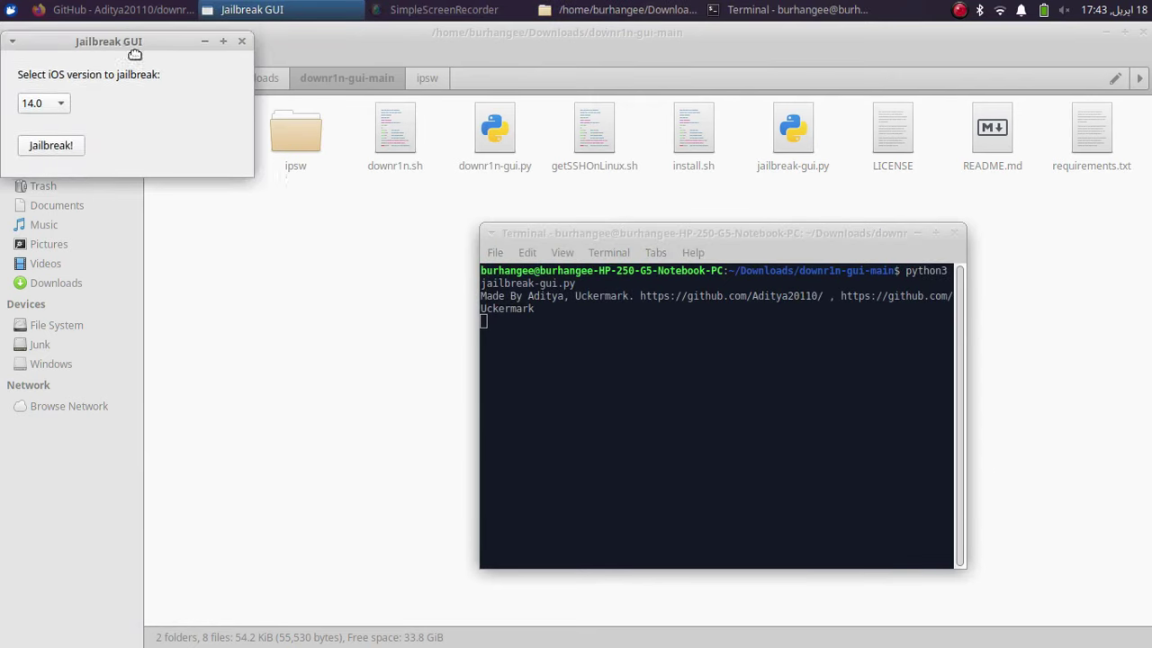
Place the Jailbreak GUI window to the left of the terminal.
left_click_drag(124, 32, 303, 314)
left_click_drag(602, 239, 735, 247)
left_click_drag(313, 315, 412, 283)
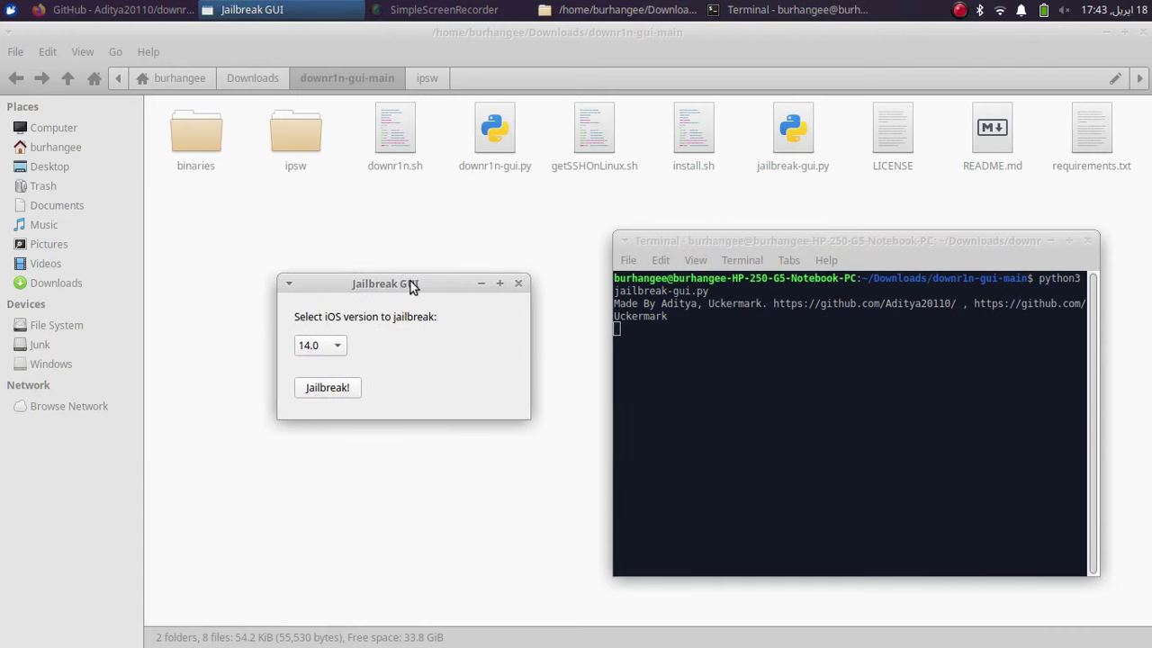
Choose iOS 14.8 as the jailbreak version, then bring the terminal forward.
left_click(339, 344)
left_click(339, 362)
left_click(882, 237)
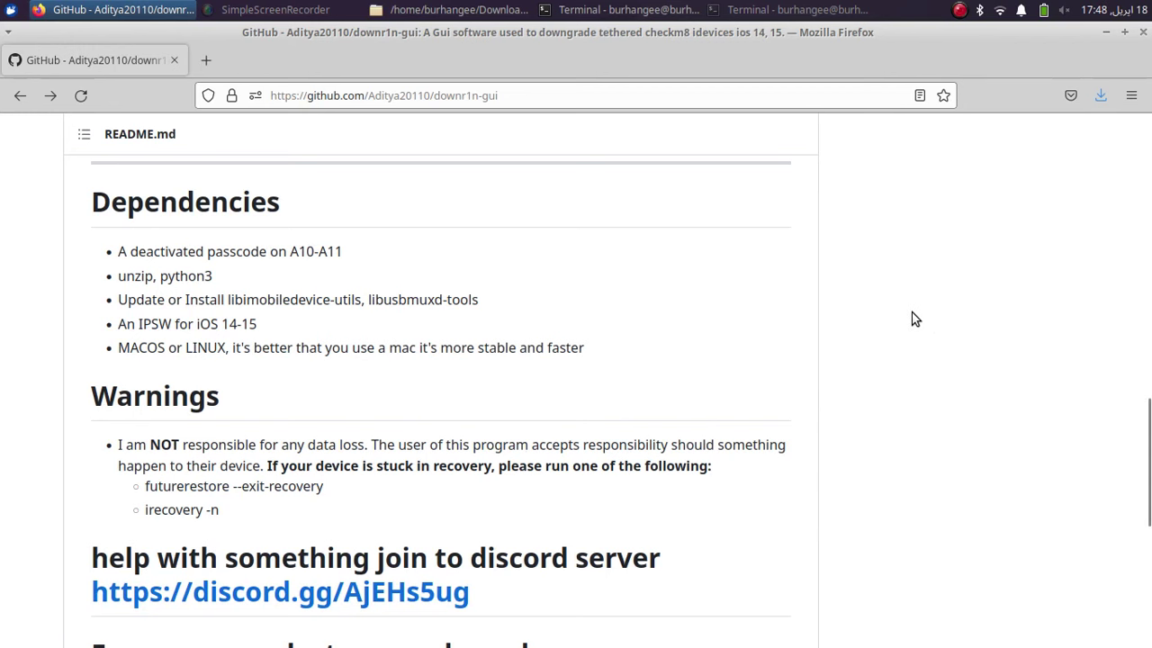
Switch the downr1n-gui GitHub repository to the Mac-os branch and scroll through its README.
scroll(895, 405, "up", 15)
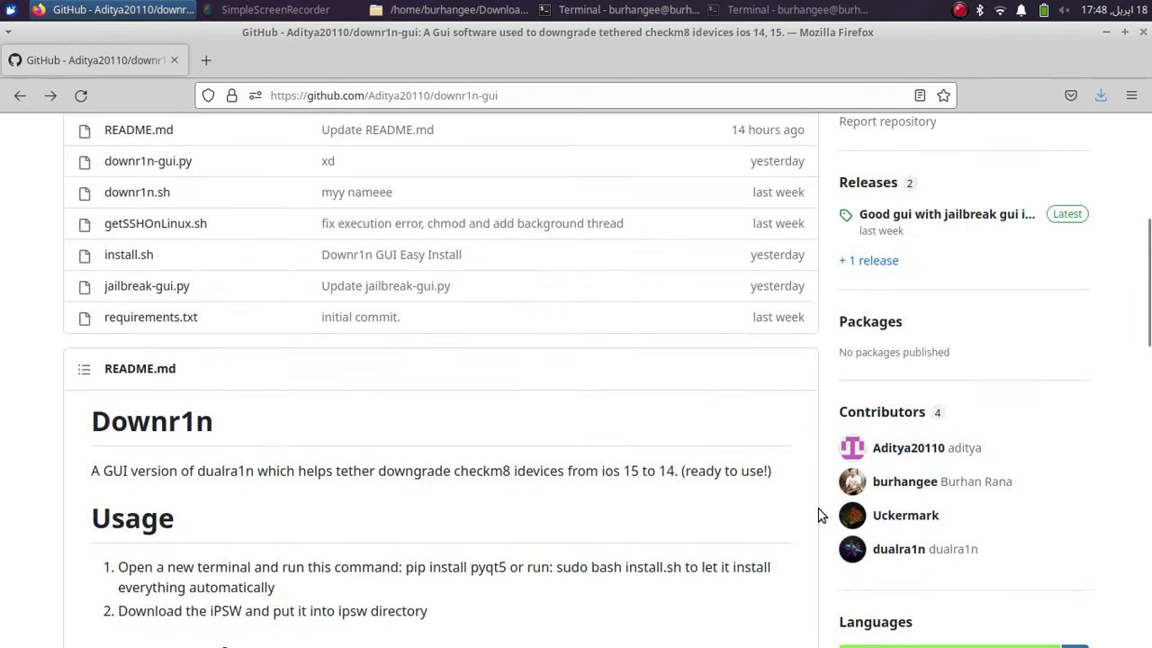
scroll(819, 508, "up", 1)
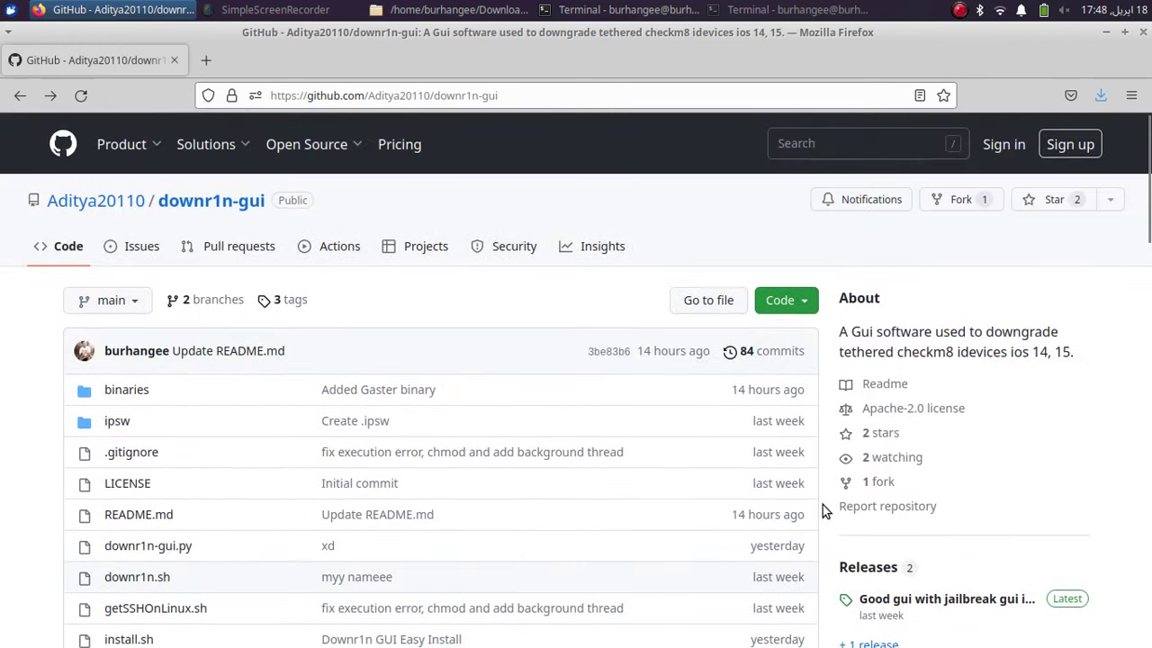
left_click(137, 305)
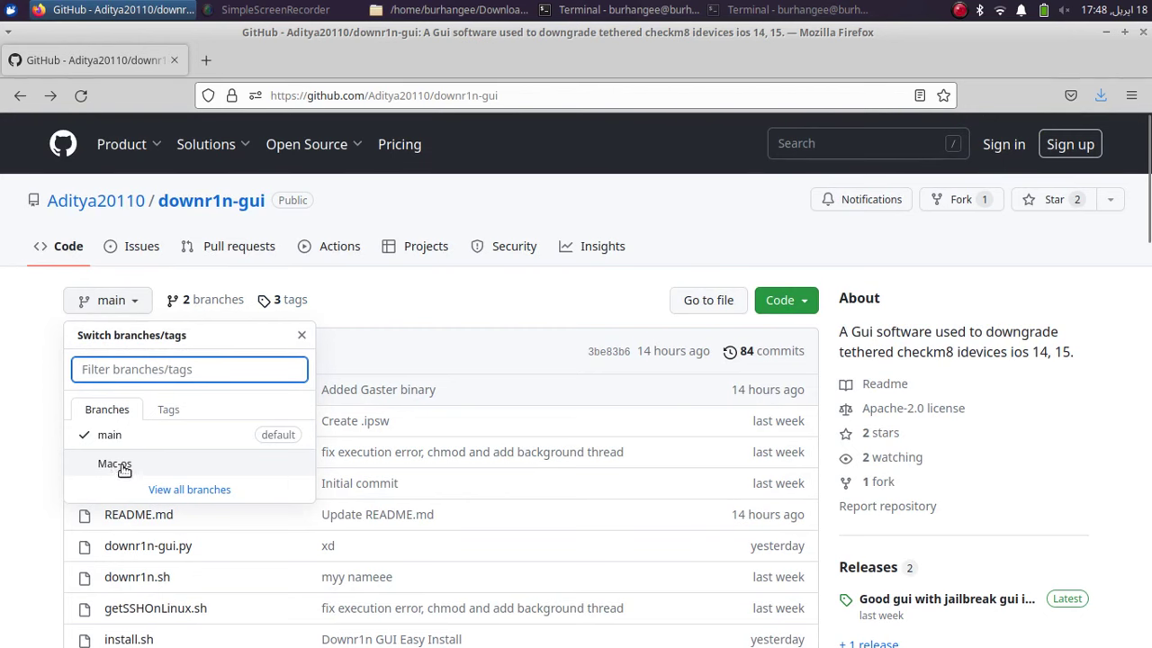
left_click(115, 464)
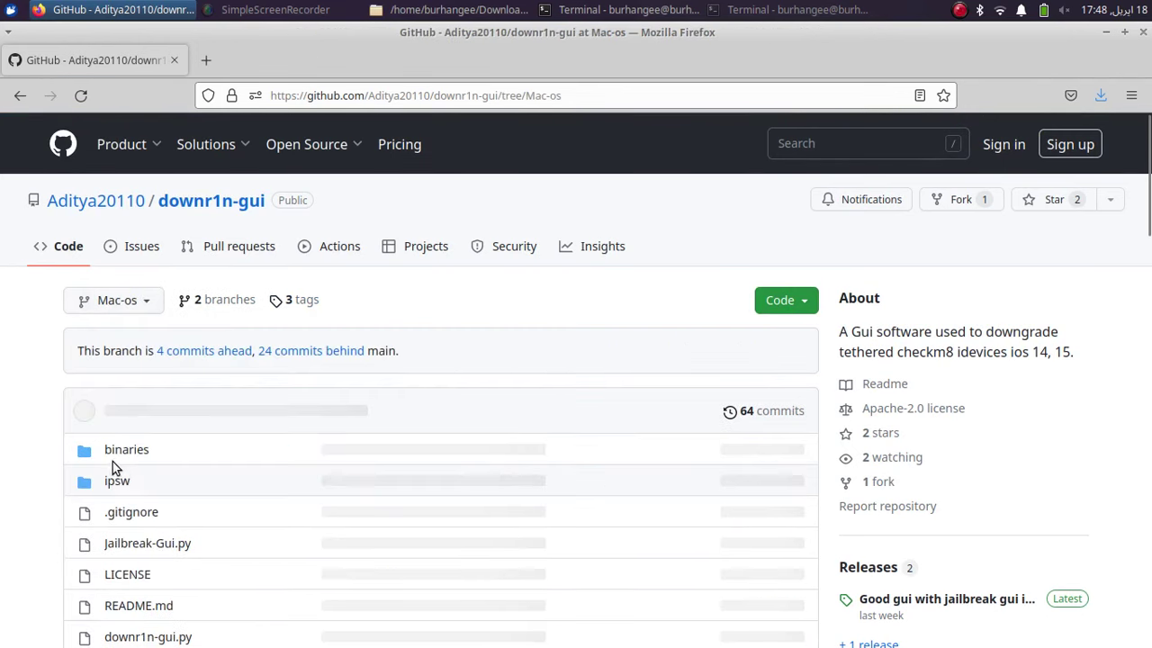
scroll(1149, 205, "down", 3)
left_click_drag(1148, 205, 1149, 444)
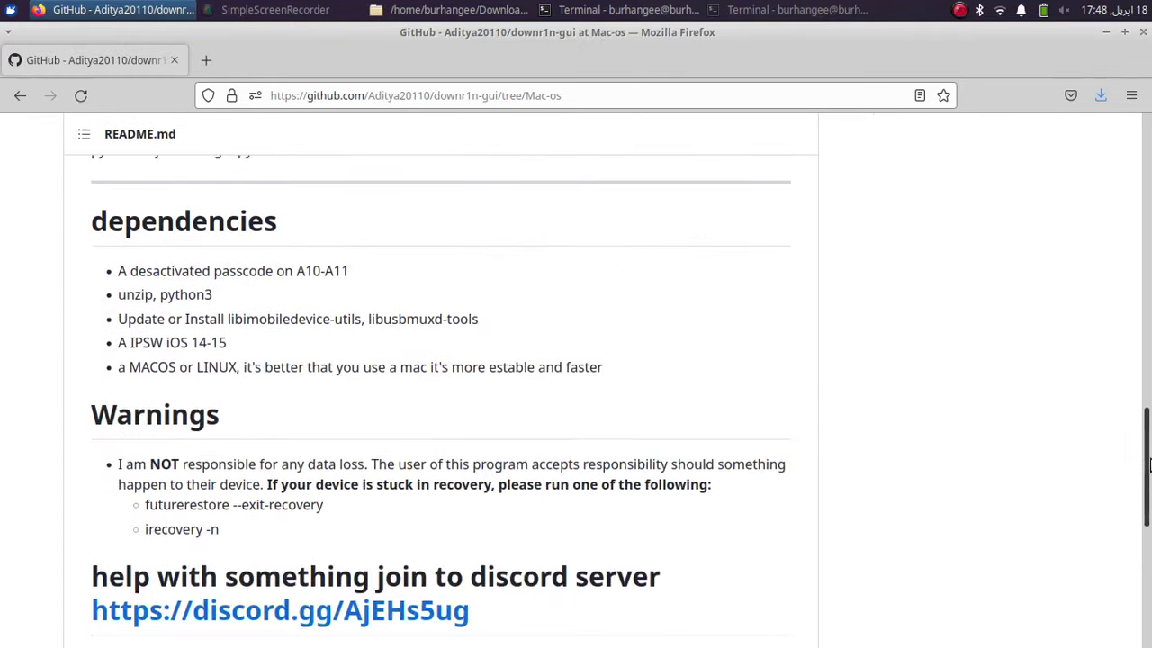